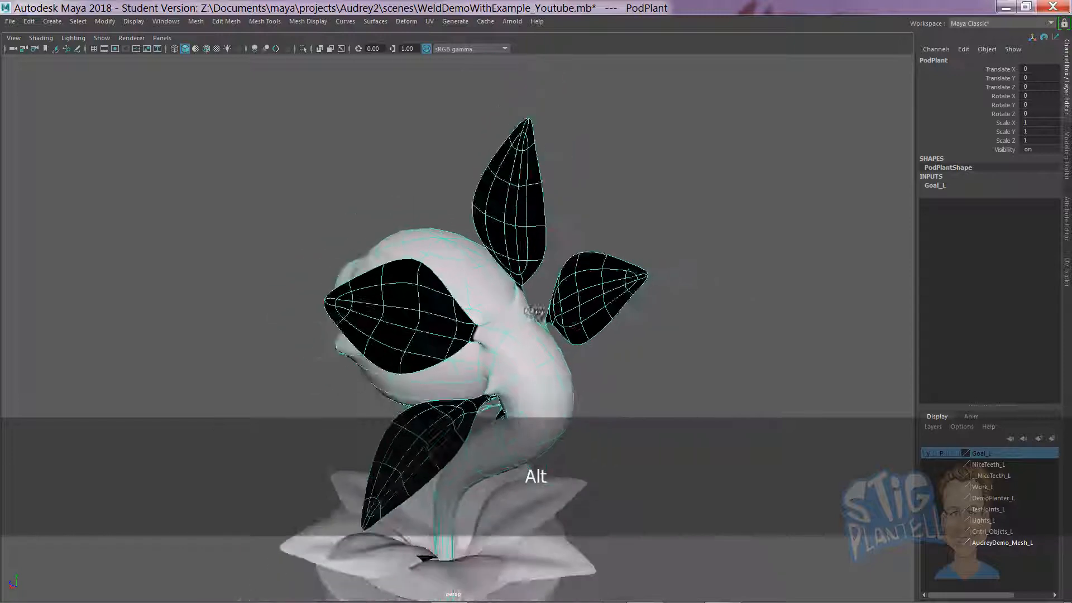
# Select the lower gum mesh inside the plant's mouth and hide the Goal_L display layer.
pyautogui.keyDown('alt'); pyautogui.moveTo(401, 336); pyautogui.dragTo(592, 314); pyautogui.keyUp('alt')
pyautogui.scroll(5, 592, 314)
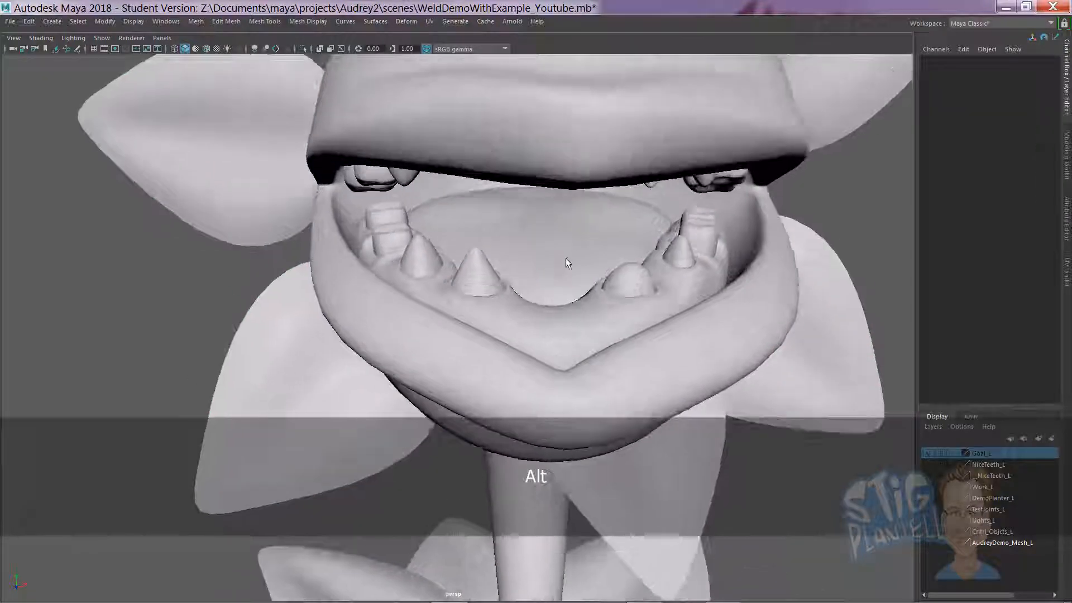
pyautogui.click(565, 258)
pyautogui.scroll(3, 565, 258)
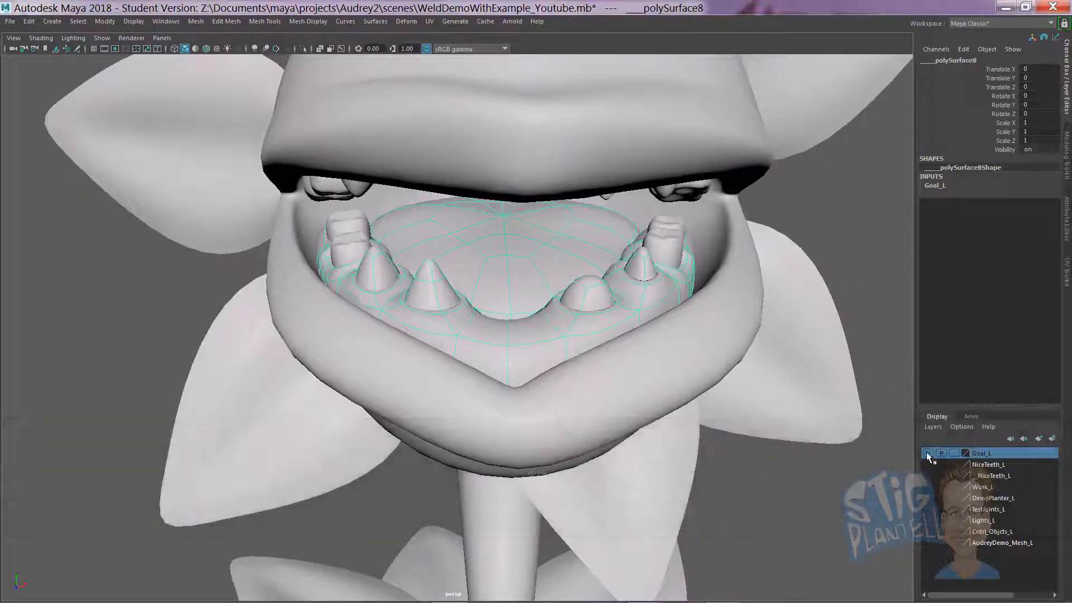
pyautogui.click(927, 452)
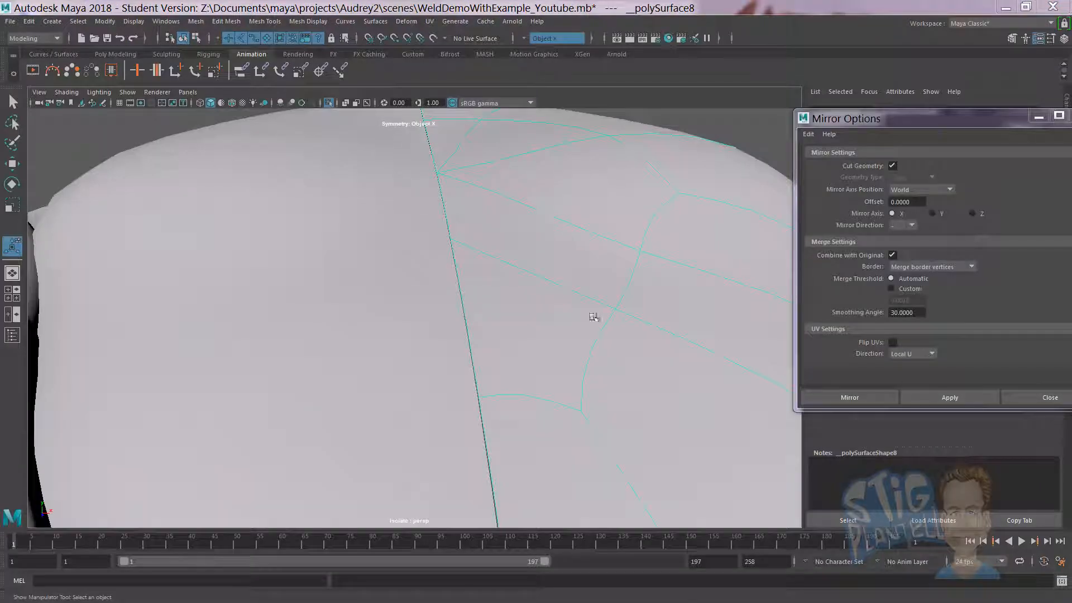
# Delete the half of the lower gum mesh on the side with the blunt rounded tooth.
pyautogui.keyDown('alt'); pyautogui.moveTo(706, 337); pyautogui.dragTo(473, 329, button='right'); pyautogui.keyUp('alt')
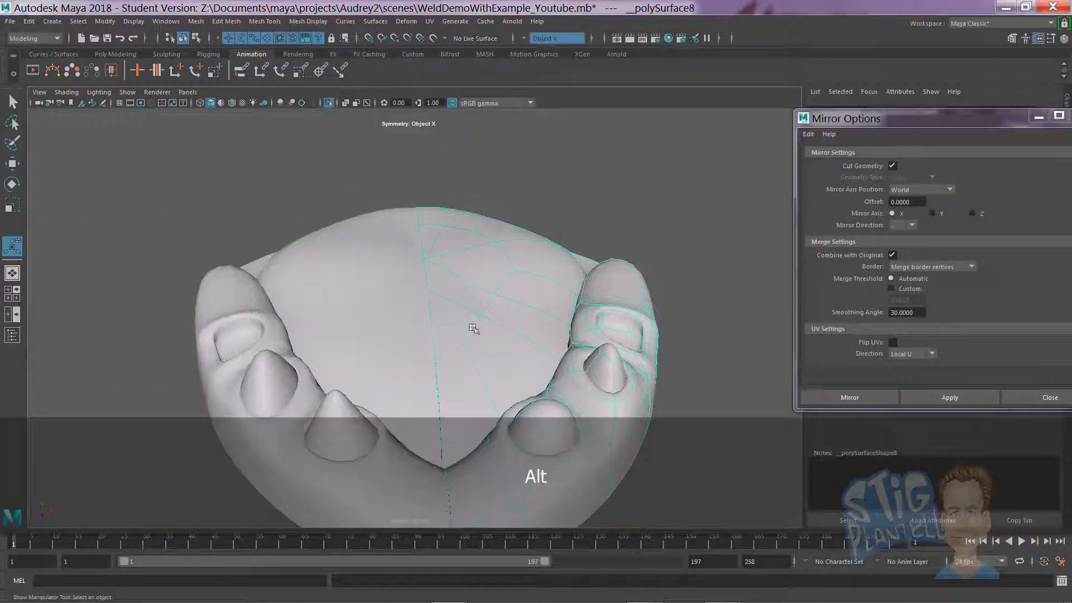
pyautogui.keyDown('alt'); pyautogui.moveTo(474, 329); pyautogui.dragTo(531, 246); pyautogui.keyUp('alt')
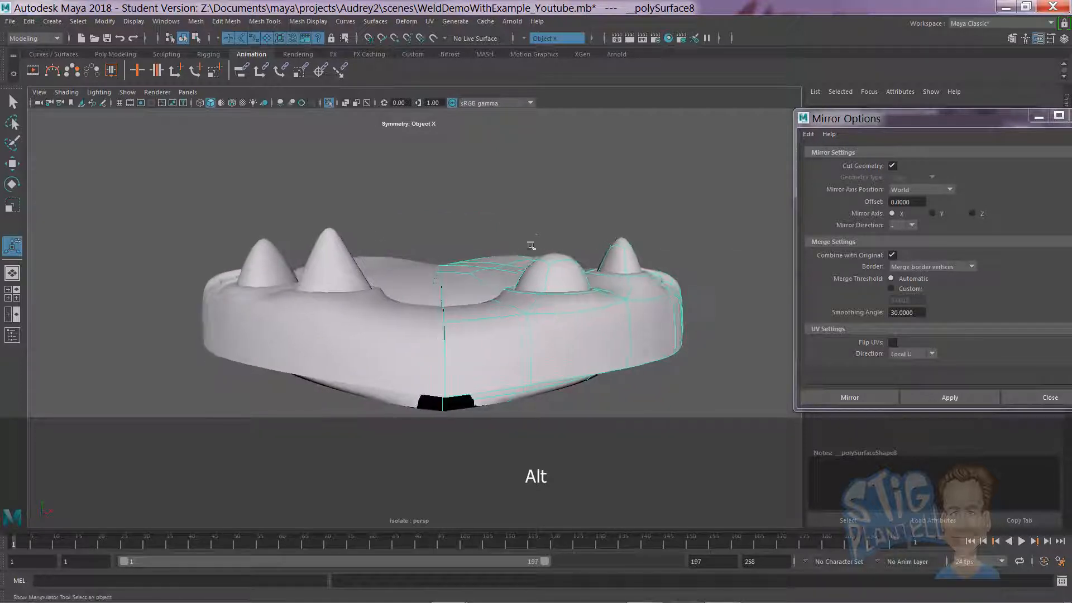
pyautogui.press('Delete')
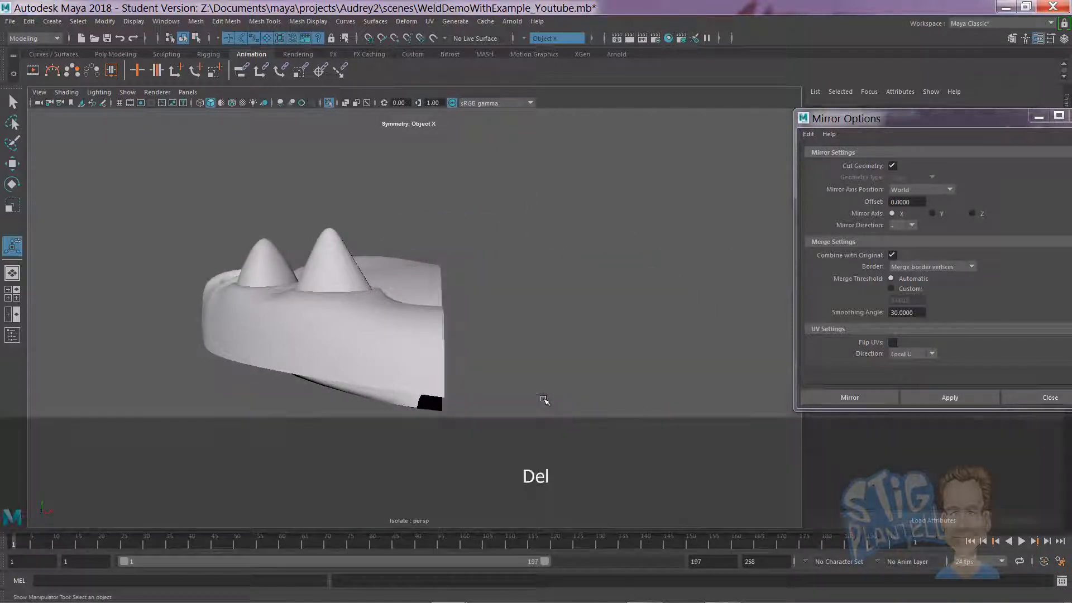
# Select the remaining lower gum half, bring up the Mirror options for it and reset their settings.
pyautogui.keyDown('alt'); pyautogui.moveTo(545, 400); pyautogui.dragTo(394, 309); pyautogui.keyUp('alt')
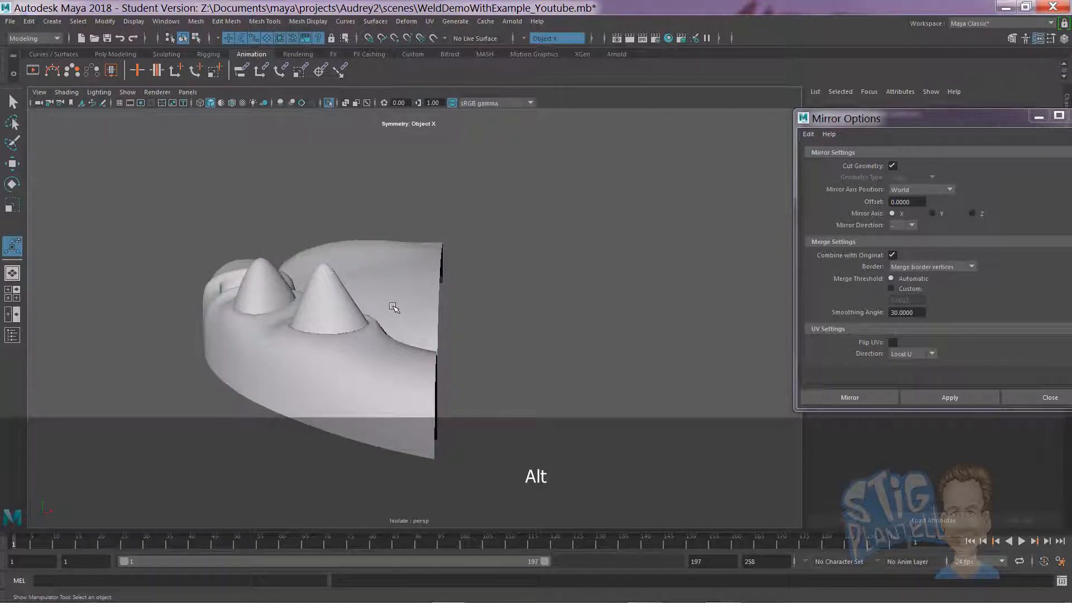
pyautogui.click(393, 307)
pyautogui.keyDown('alt'); pyautogui.moveTo(498, 354); pyautogui.dragTo(468, 363); pyautogui.keyUp('alt')
pyautogui.keyDown('alt'); pyautogui.moveTo(468, 363); pyautogui.dragTo(488, 348, button='middle'); pyautogui.keyUp('alt')
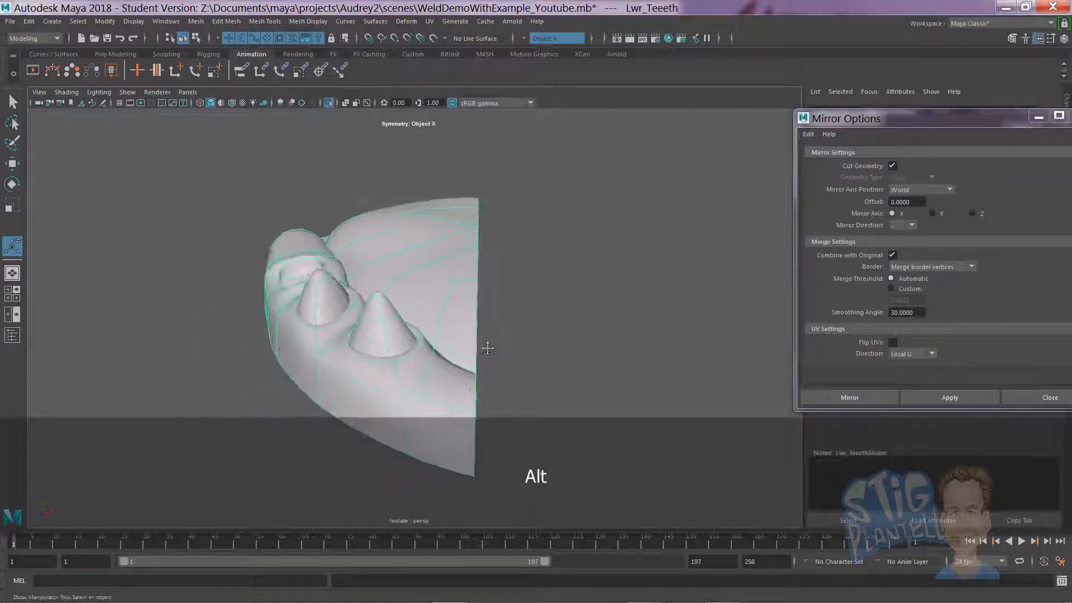
pyautogui.moveTo(488, 348)
pyautogui.keyDown('alt'); pyautogui.mouseDown()
pyautogui.moveTo(462, 354)
pyautogui.moveTo(491, 354)
pyautogui.moveTo(471, 335)
pyautogui.mouseUp(); pyautogui.keyUp('alt')
pyautogui.press('space')
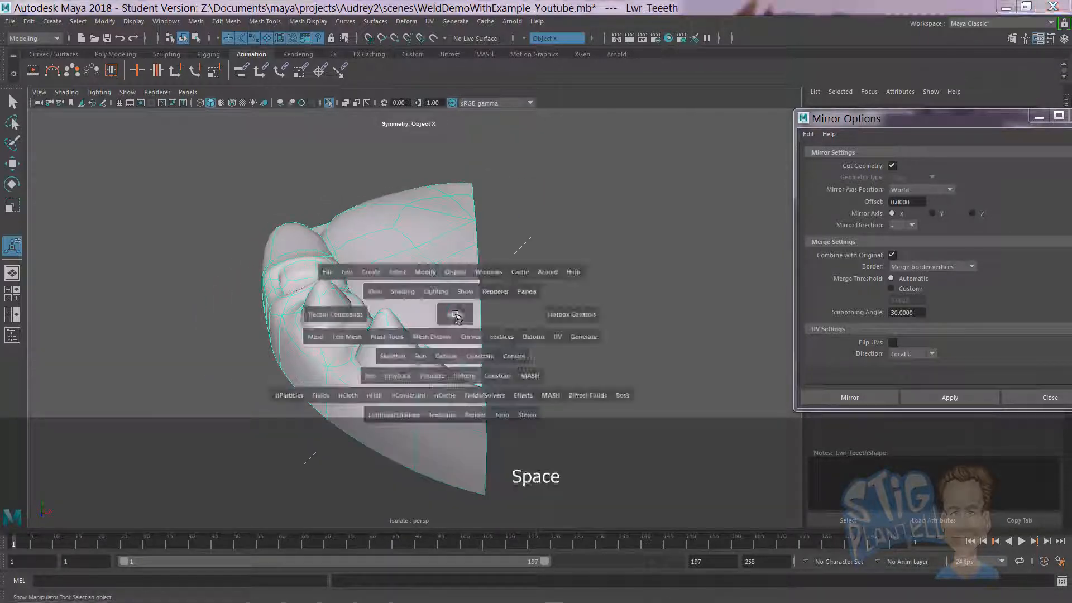
pyautogui.click(316, 338)
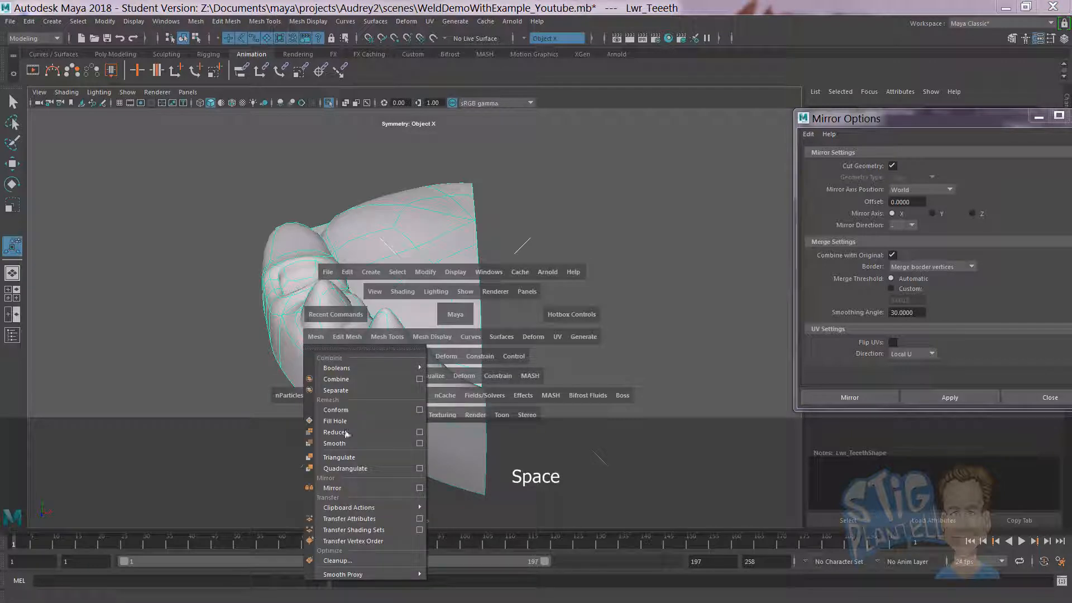
pyautogui.click(421, 488)
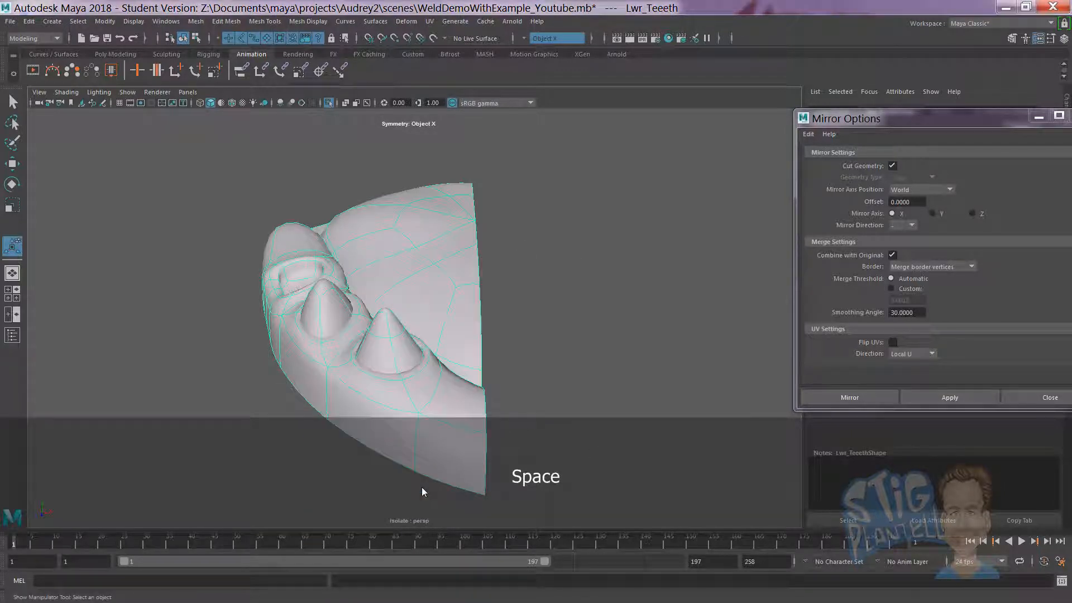
pyautogui.moveTo(849, 118); pyautogui.dragTo(691, 121)
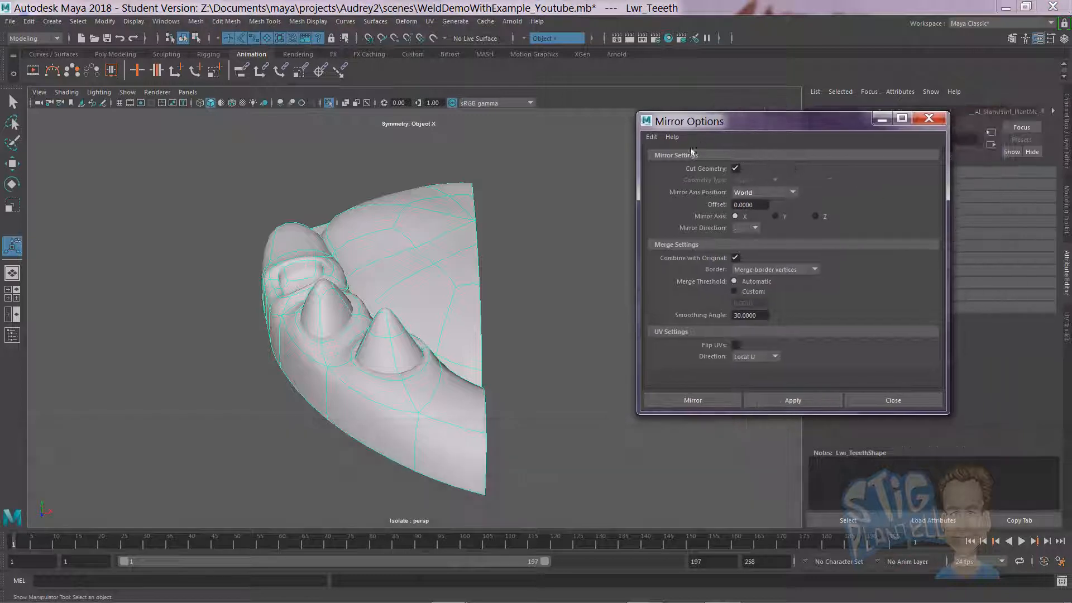
pyautogui.click(651, 136)
pyautogui.click(673, 162)
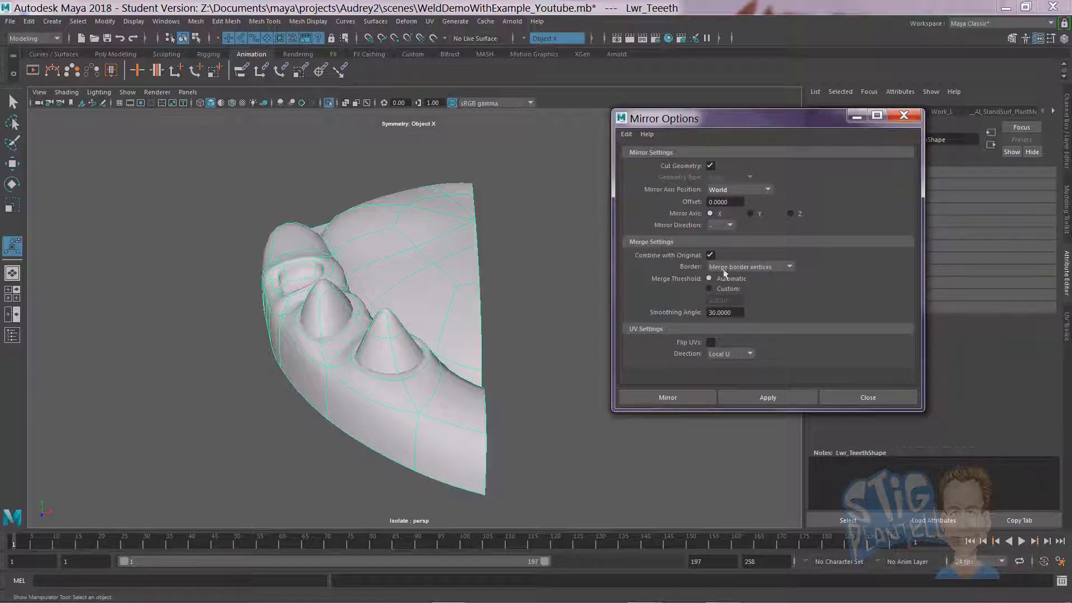
# Mirror the gum half across the world X axis in the + direction, with merged border vertices and UVs flipped in Local U.
pyautogui.click(729, 223)
pyautogui.click(720, 233)
pyautogui.click(791, 267)
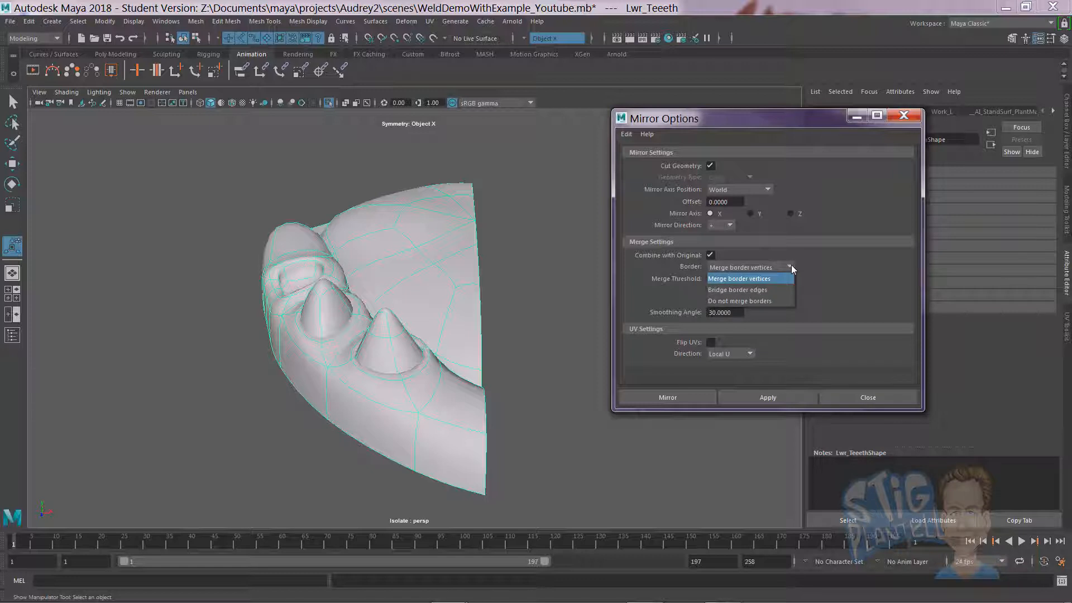
pyautogui.click(792, 266)
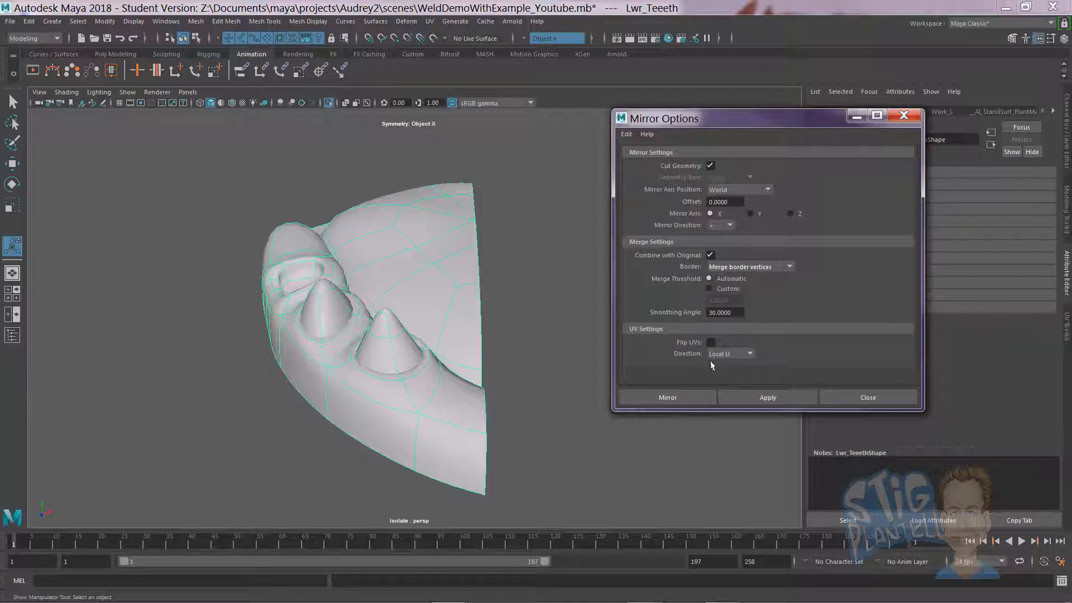
pyautogui.click(678, 396)
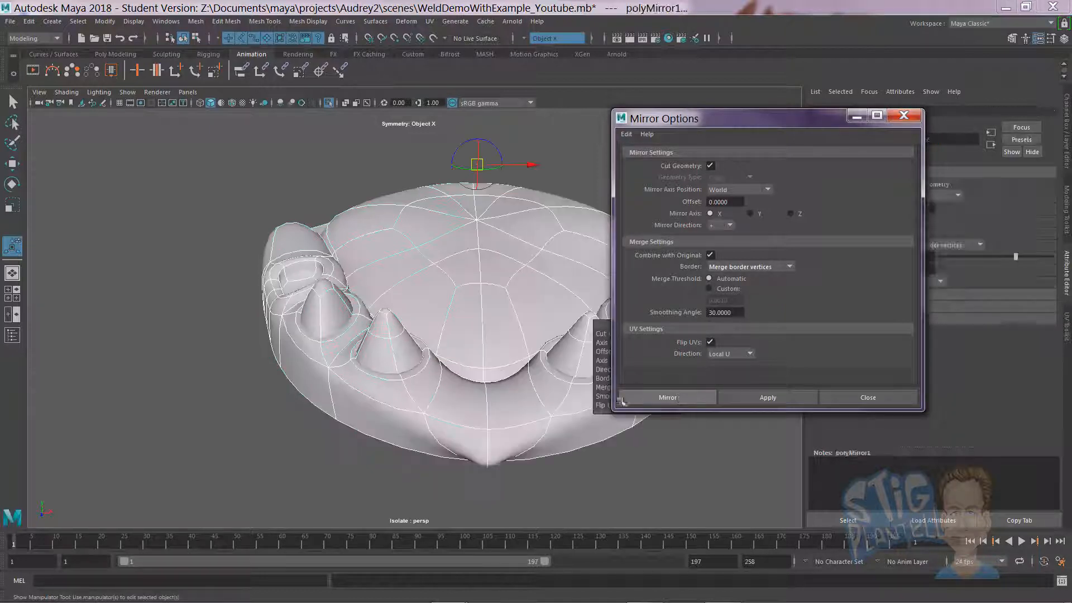
# Try a mirror offset of 0.6 on the mirrored gum mesh and undo it.
pyautogui.moveTo(542, 426)
pyautogui.keyDown('alt'); pyautogui.mouseDown()
pyautogui.moveTo(486, 423)
pyautogui.moveTo(485, 402)
pyautogui.moveTo(558, 431)
pyautogui.moveTo(552, 416)
pyautogui.mouseUp(); pyautogui.keyUp('alt')
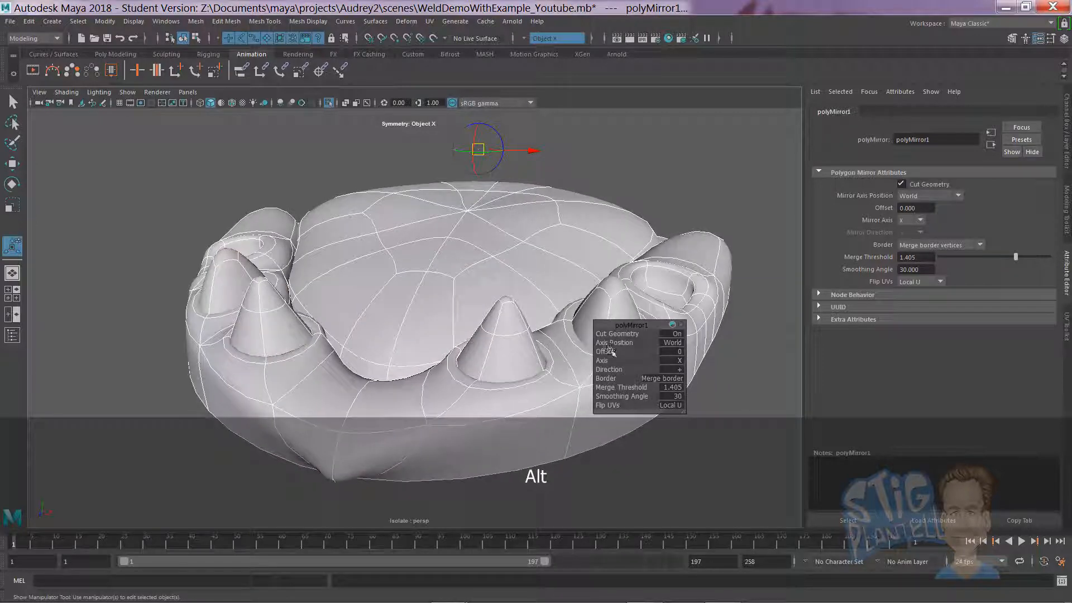
pyautogui.moveTo(606, 351)
pyautogui.keyDown('alt'); pyautogui.mouseDown()
pyautogui.moveTo(502, 385)
pyautogui.moveTo(608, 351)
pyautogui.mouseUp(); pyautogui.keyUp('alt')
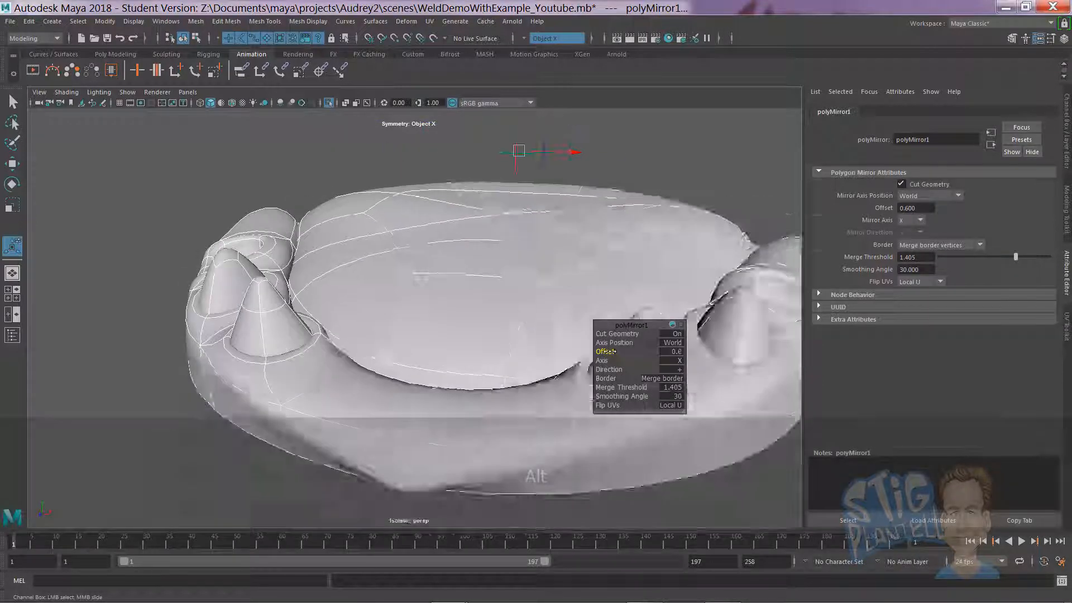
pyautogui.moveTo(606, 351); pyautogui.dragTo(615, 360, button='middle')
pyautogui.hotkey('ctrl', 'z')
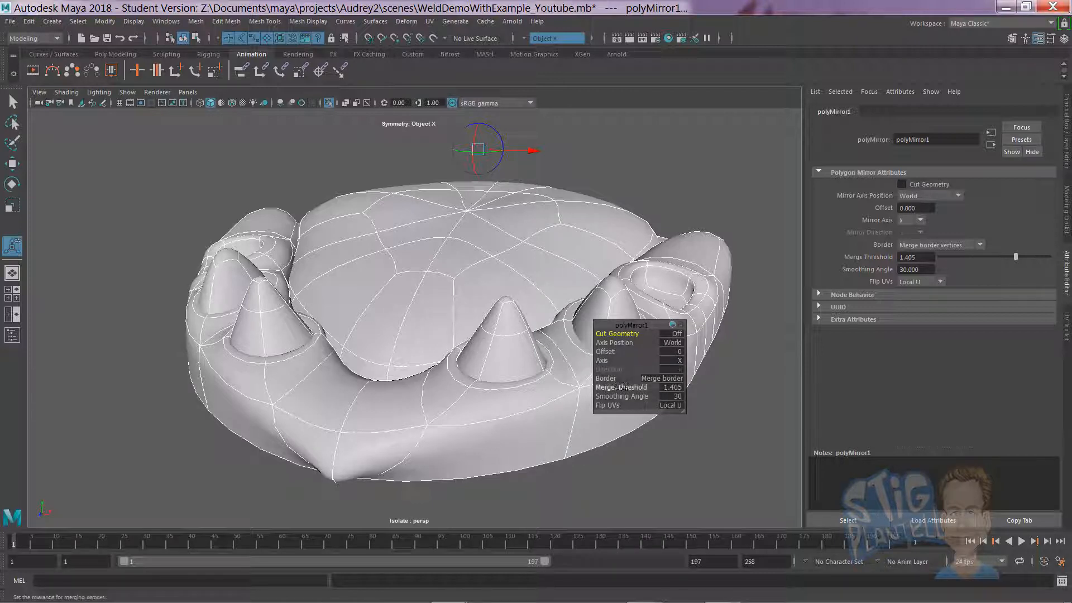
# Turn off Cut Geometry for the mirrored gums and set the merge threshold to 0.3.
pyautogui.moveTo(621, 385); pyautogui.dragTo(607, 386, button='middle')
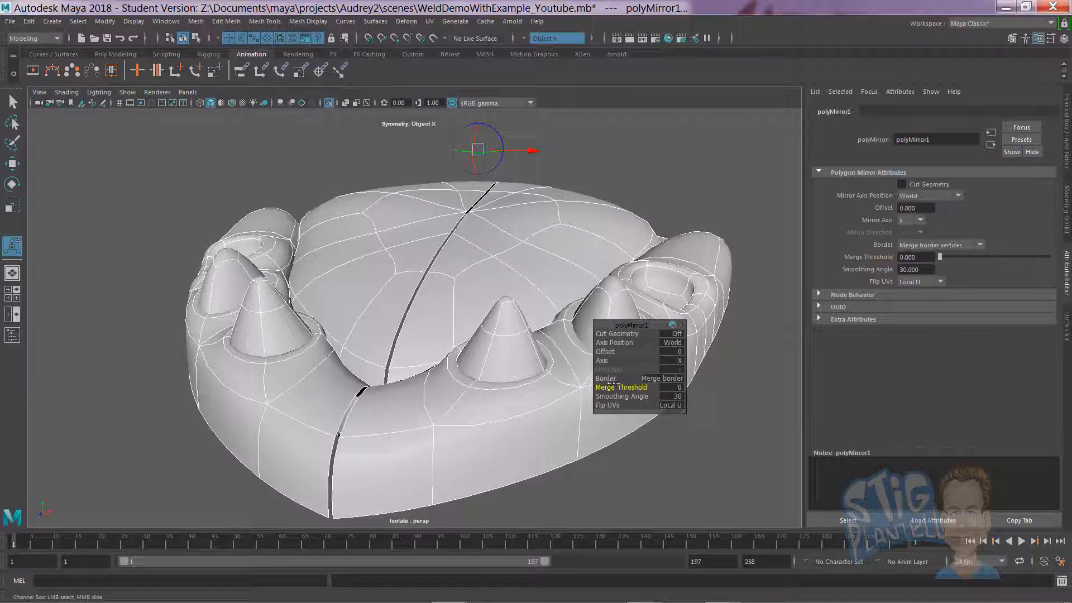
pyautogui.moveTo(613, 383); pyautogui.dragTo(629, 387, button='middle')
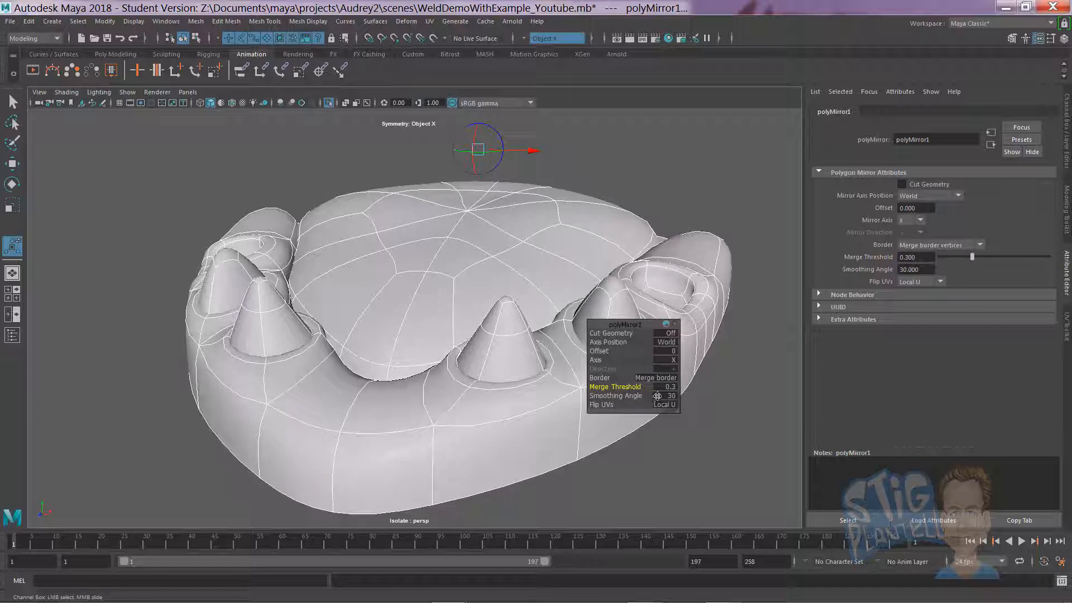
pyautogui.keyDown('alt'); pyautogui.moveTo(435, 387); pyautogui.dragTo(471, 391); pyautogui.keyUp('alt')
pyautogui.keyDown('alt'); pyautogui.moveTo(471, 390); pyautogui.dragTo(409, 368, button='right'); pyautogui.keyUp('alt')
pyautogui.keyDown('alt'); pyautogui.moveTo(442, 370); pyautogui.dragTo(426, 370); pyautogui.keyUp('alt')
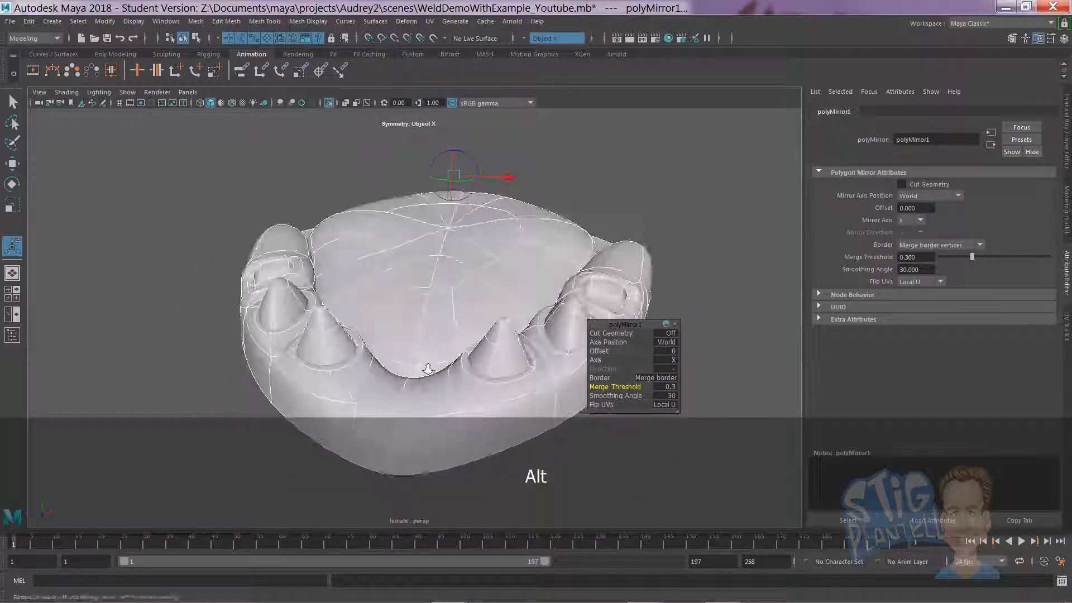
pyautogui.keyDown('alt'); pyautogui.moveTo(427, 370); pyautogui.dragTo(355, 365, button='right'); pyautogui.keyUp('alt')
pyautogui.keyDown('alt'); pyautogui.moveTo(356, 365); pyautogui.dragTo(331, 366); pyautogui.keyUp('alt')
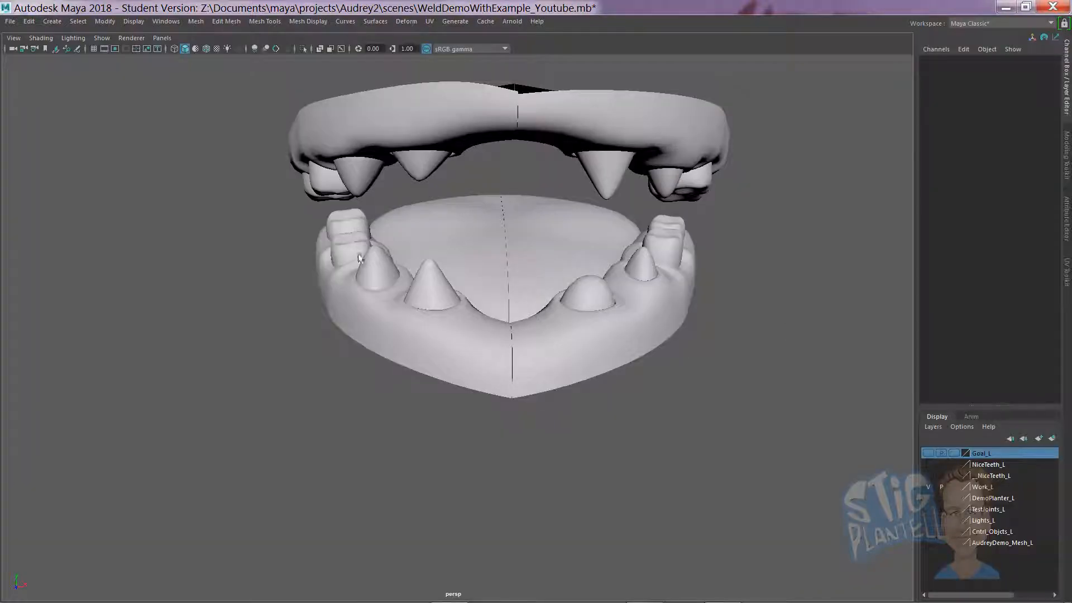
# Isolate the lower gum halves and their teeth in the viewport.
pyautogui.moveTo(282, 251); pyautogui.dragTo(729, 358)
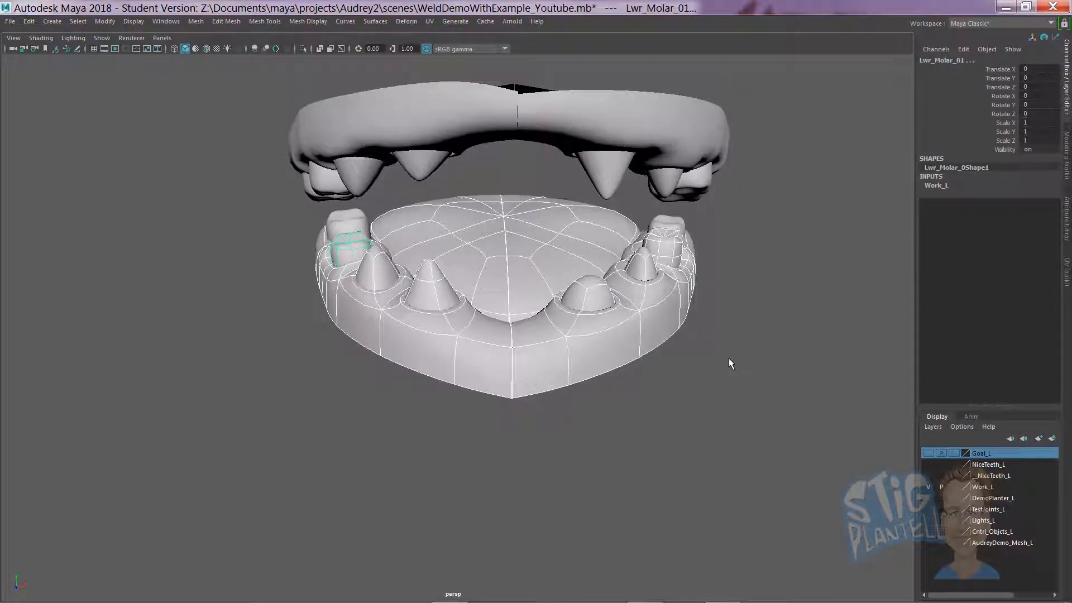
pyautogui.press('ctrl')
pyautogui.hotkey('ctrl', '1')
pyautogui.click(808, 332)
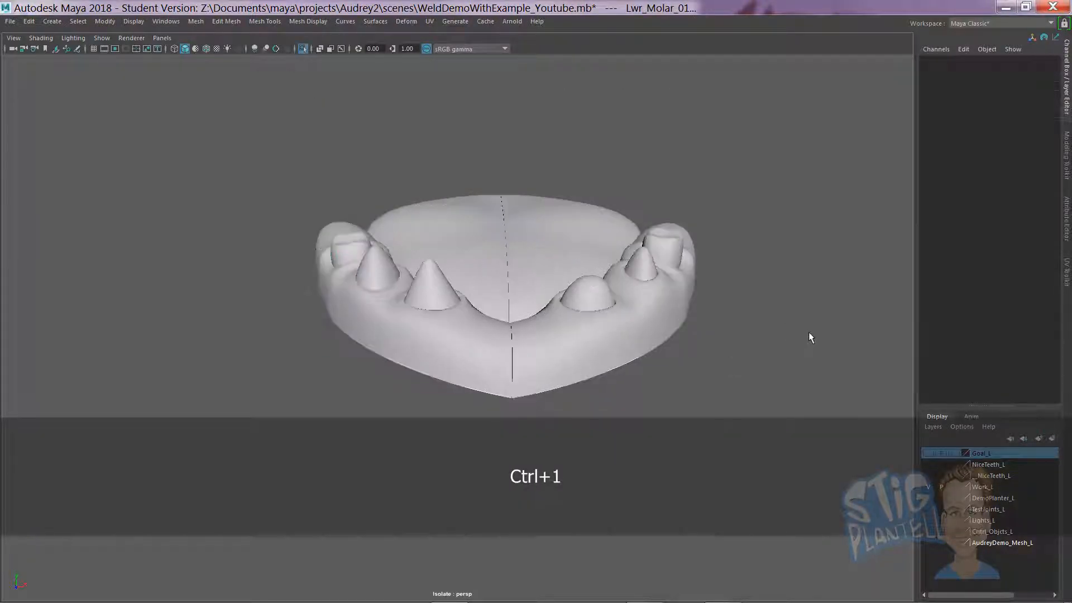
pyautogui.keyDown('alt'); pyautogui.moveTo(808, 332); pyautogui.dragTo(592, 356); pyautogui.keyUp('alt')
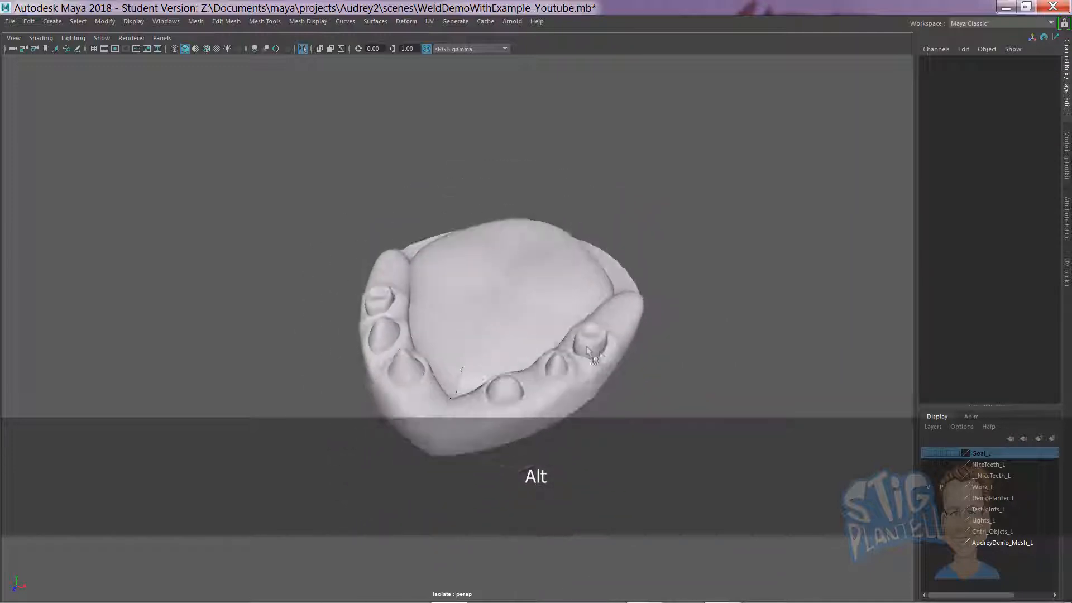
# Combine the two separate lower gum halves into a single mesh.
pyautogui.click(453, 300)
pyautogui.keyDown('alt'); pyautogui.moveTo(546, 313); pyautogui.dragTo(480, 292); pyautogui.keyUp('alt')
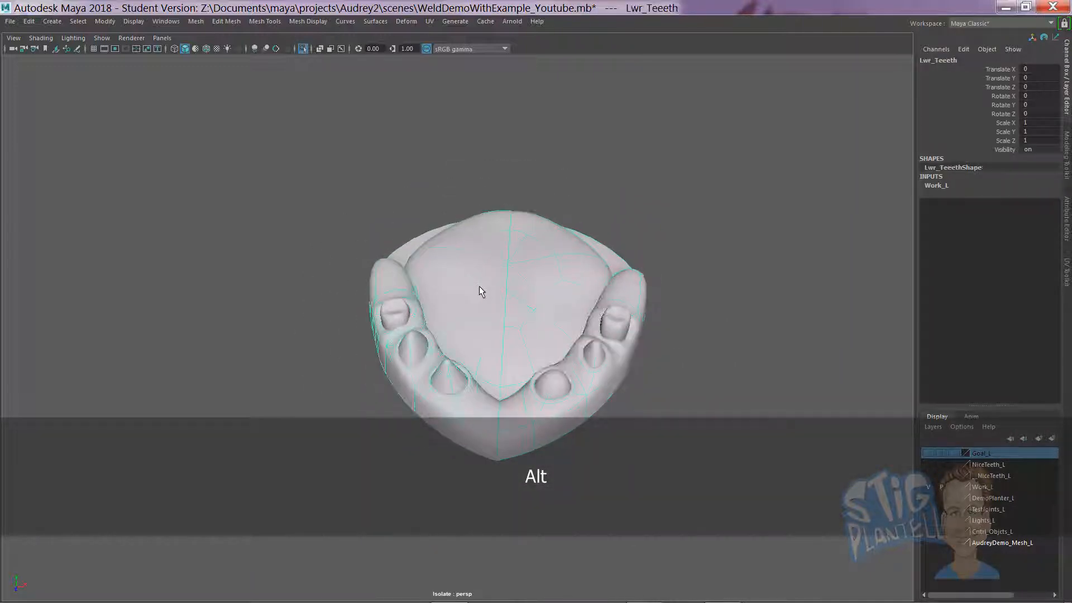
pyautogui.click(548, 294)
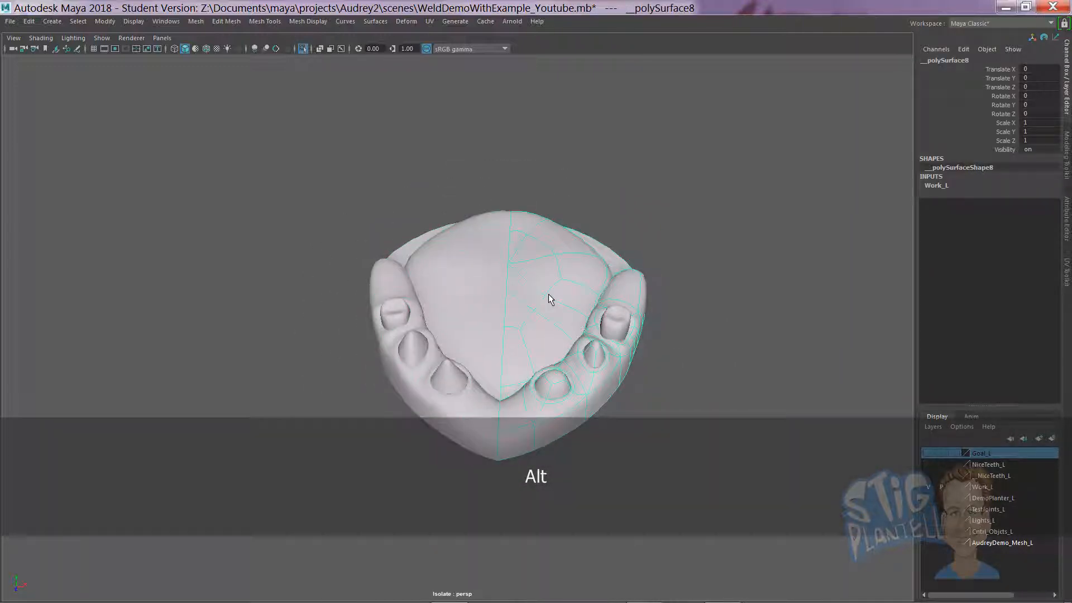
pyautogui.click(1067, 162)
pyautogui.press('shift')
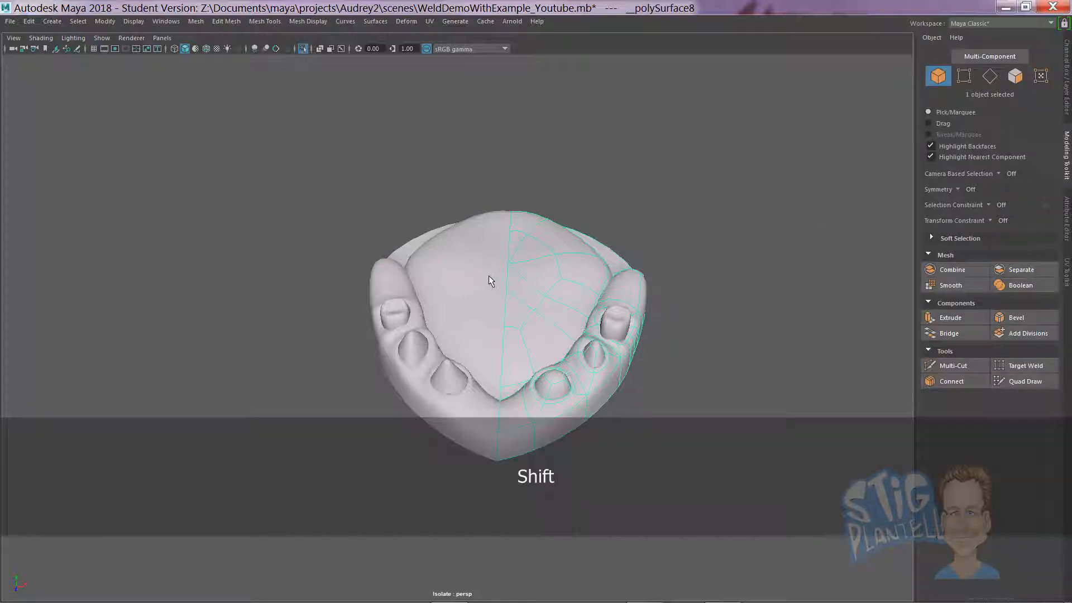
pyautogui.keyDown('shift'); pyautogui.click(488, 279); pyautogui.keyUp('shift')
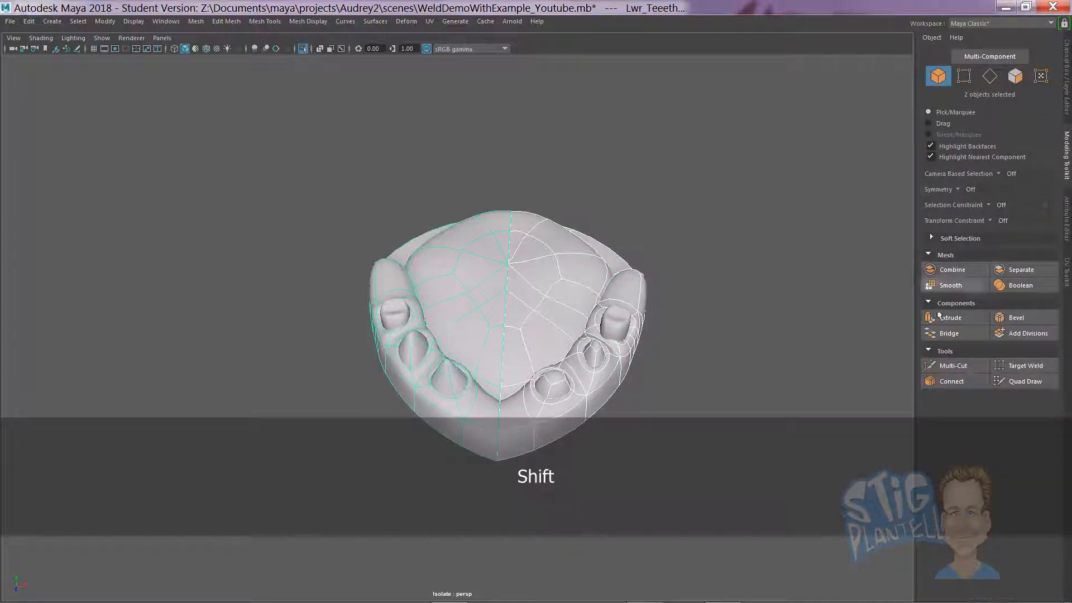
pyautogui.click(951, 269)
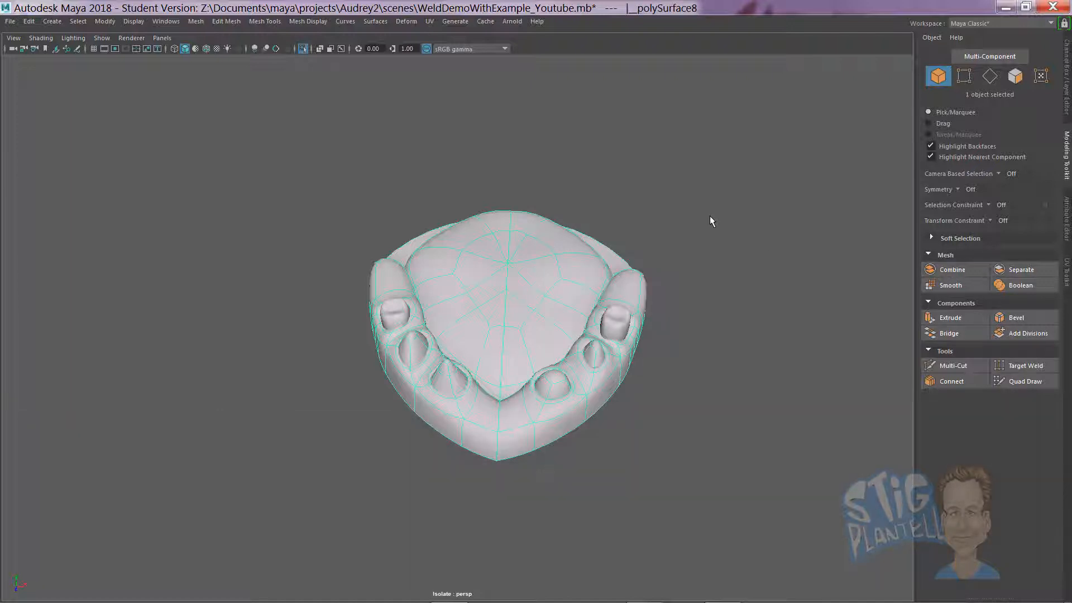
# Select the combined lower gum mesh with the Move tool to check that it is one object.
pyautogui.click(710, 220)
pyautogui.click(580, 307)
pyautogui.keyDown('alt'); pyautogui.moveTo(581, 307); pyautogui.dragTo(541, 340); pyautogui.keyUp('alt')
pyautogui.press('w')
pyautogui.hotkey('ctrl', 'z')
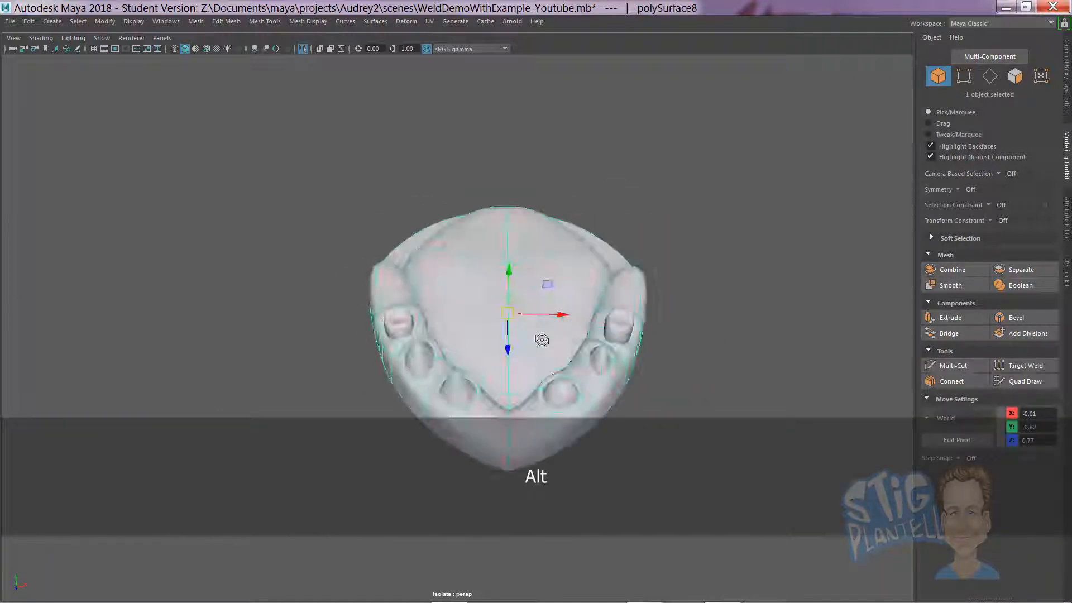
# Select the matching lower molars on both sides of the gums to check that they are separate objects.
pyautogui.keyDown('alt'); pyautogui.moveTo(541, 340); pyautogui.dragTo(682, 335, button='right'); pyautogui.keyUp('alt')
pyautogui.click(369, 319)
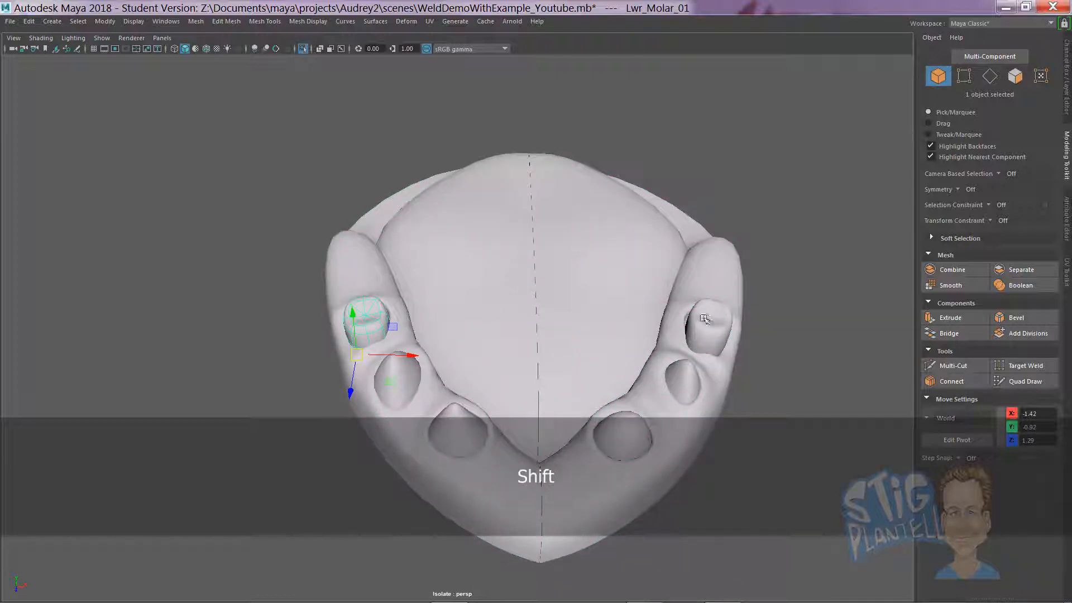
pyautogui.keyDown('alt'); pyautogui.moveTo(530, 334); pyautogui.dragTo(509, 363); pyautogui.keyUp('alt')
pyautogui.keyDown('alt'); pyautogui.moveTo(509, 362); pyautogui.dragTo(605, 343, button='right'); pyautogui.keyUp('alt')
pyautogui.keyDown('alt'); pyautogui.moveTo(605, 342); pyautogui.dragTo(599, 306); pyautogui.keyUp('alt')
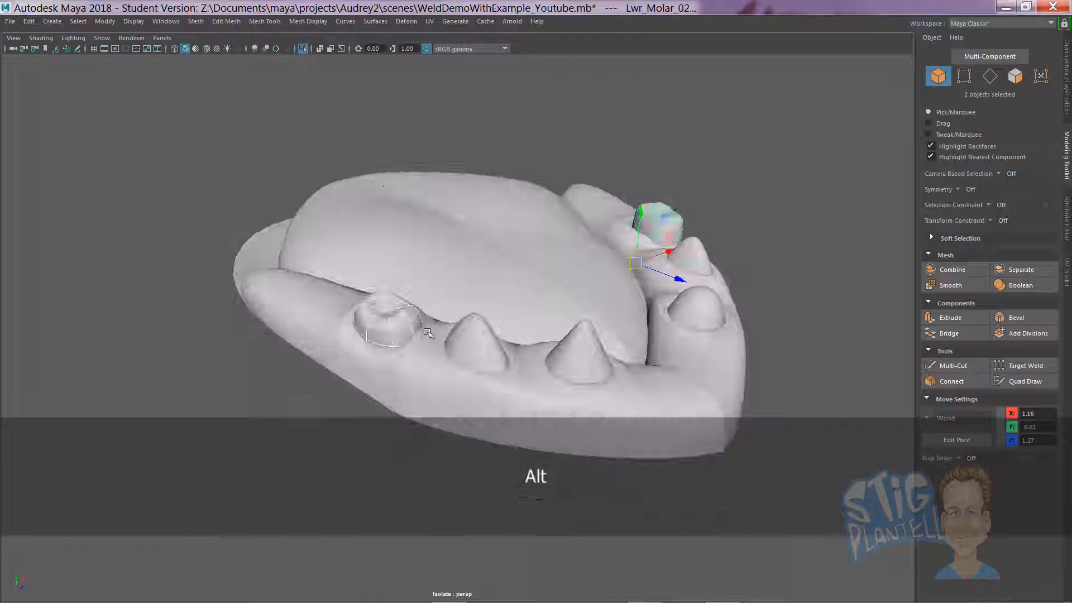
pyautogui.click(767, 234)
pyautogui.click(657, 224)
pyautogui.keyDown('shift'); pyautogui.click(383, 324); pyautogui.keyUp('shift')
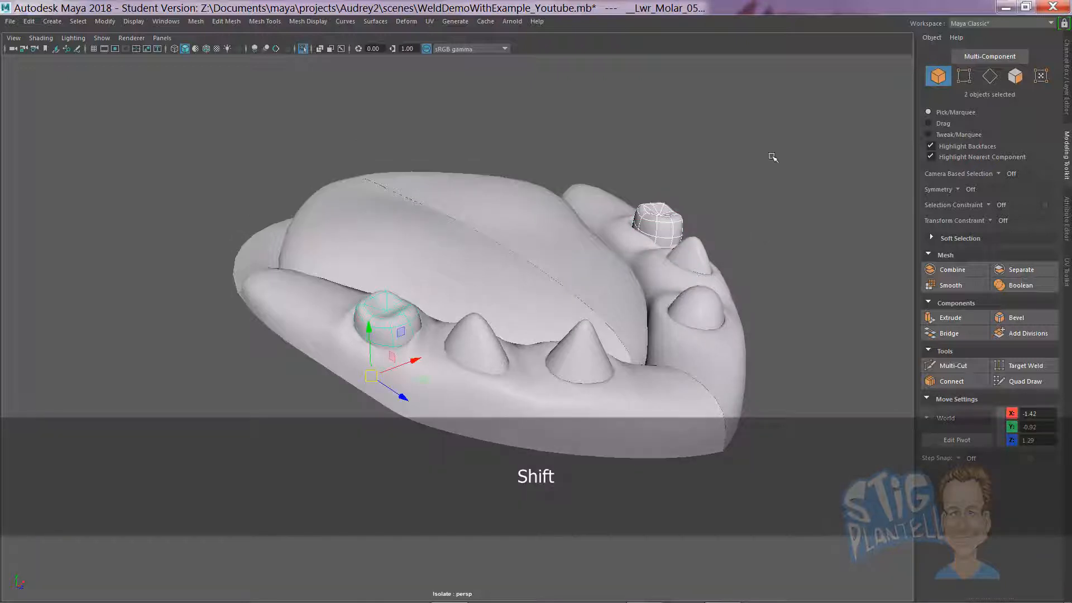
pyautogui.click(773, 157)
pyautogui.click(663, 222)
pyautogui.keyDown('shift'); pyautogui.click(381, 320); pyautogui.keyUp('shift')
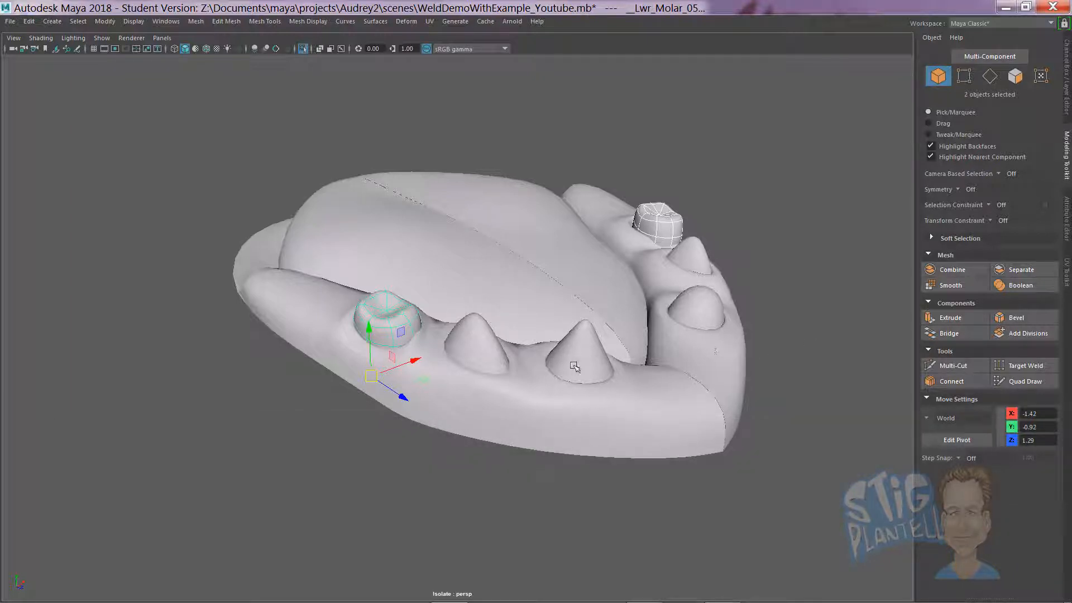
pyautogui.keyDown('alt'); pyautogui.moveTo(574, 366); pyautogui.dragTo(543, 355); pyautogui.keyUp('alt')
pyautogui.click(816, 336)
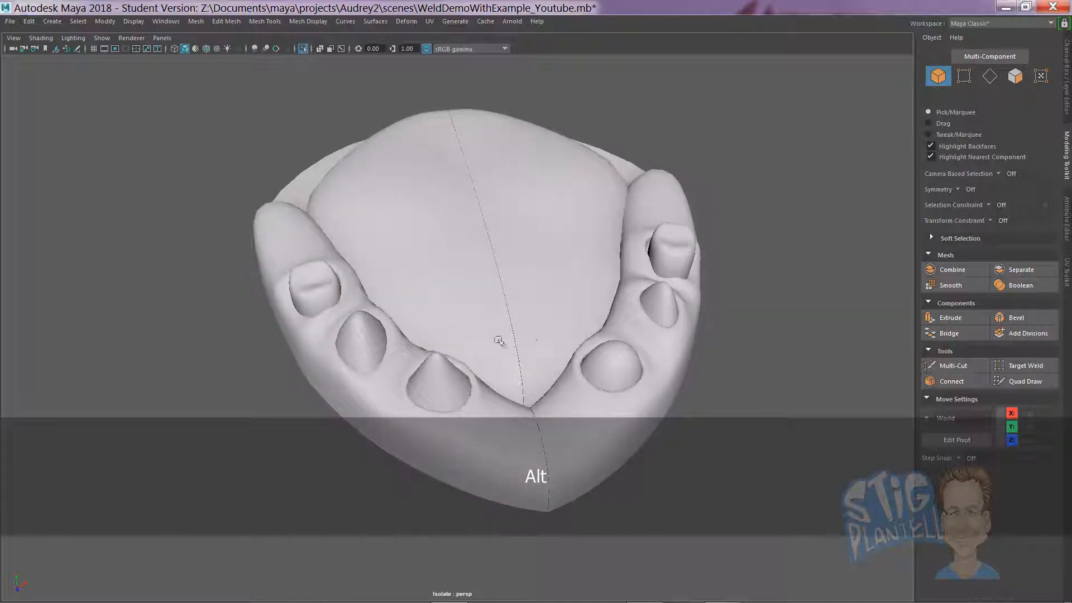
# Isolate only the combined lower gum mesh, leaving out the separate molars.
pyautogui.click(535, 334)
pyautogui.hotkey('ctrl', '1')
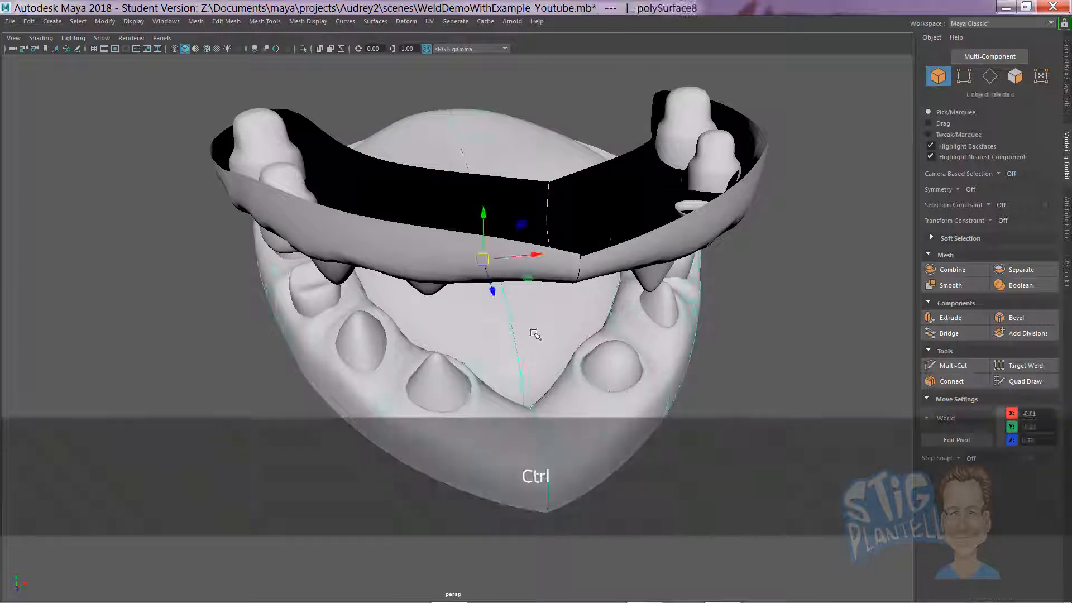
pyautogui.hotkey('ctrl', '1')
pyautogui.click(717, 337)
pyautogui.keyDown('alt'); pyautogui.moveTo(710, 336); pyautogui.dragTo(512, 311); pyautogui.keyUp('alt')
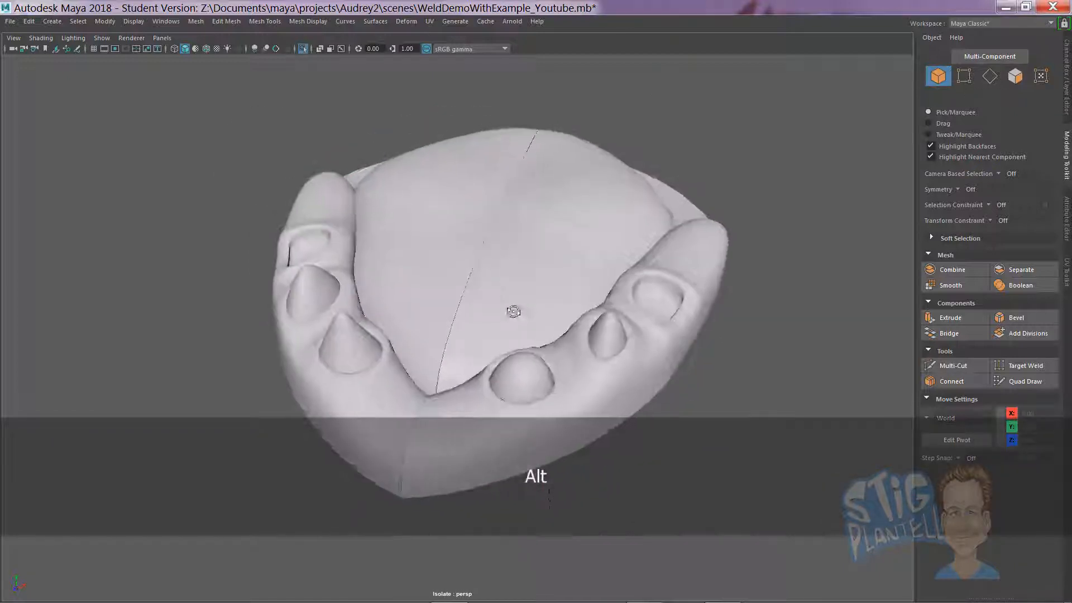
# Start Target Weld on the combined gum mesh and display the mesh unsmoothed.
pyautogui.click(515, 310)
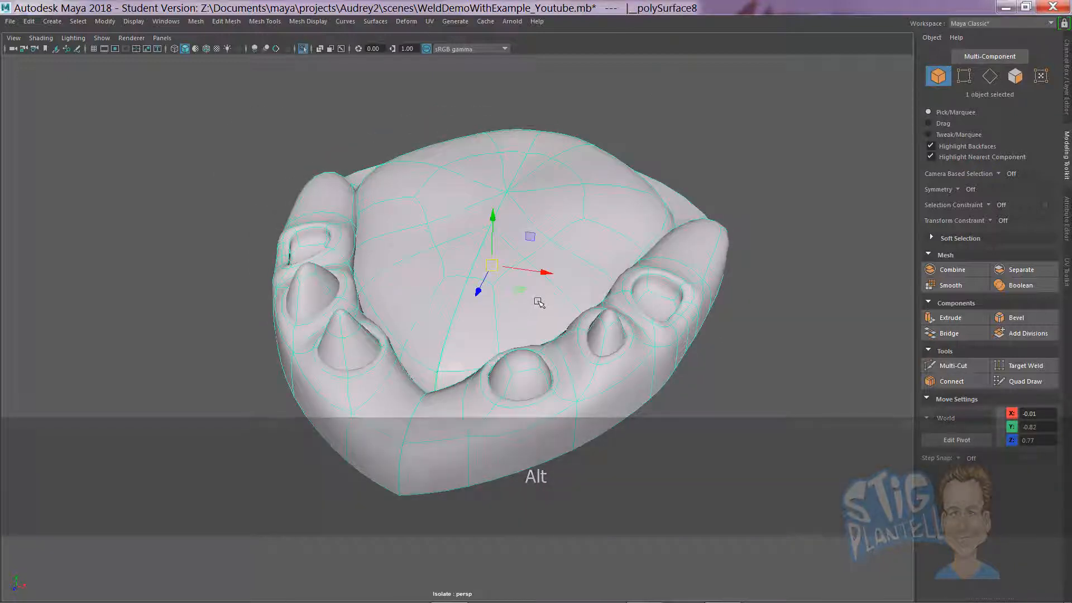
pyautogui.click(1037, 373)
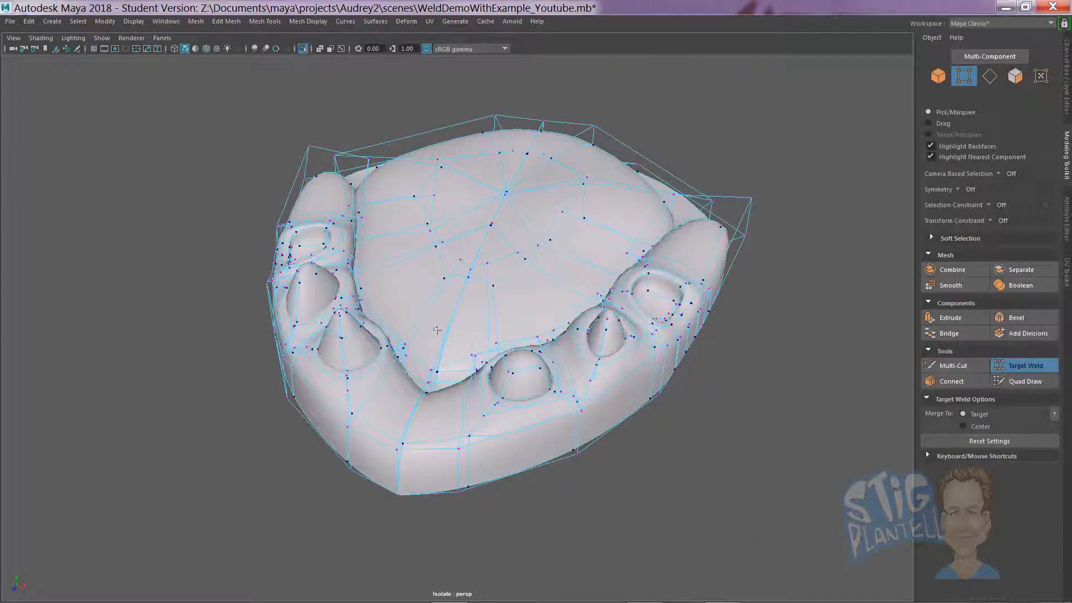
pyautogui.keyDown('alt'); pyautogui.moveTo(454, 328); pyautogui.dragTo(587, 280, button='right'); pyautogui.keyUp('alt')
pyautogui.press('1')
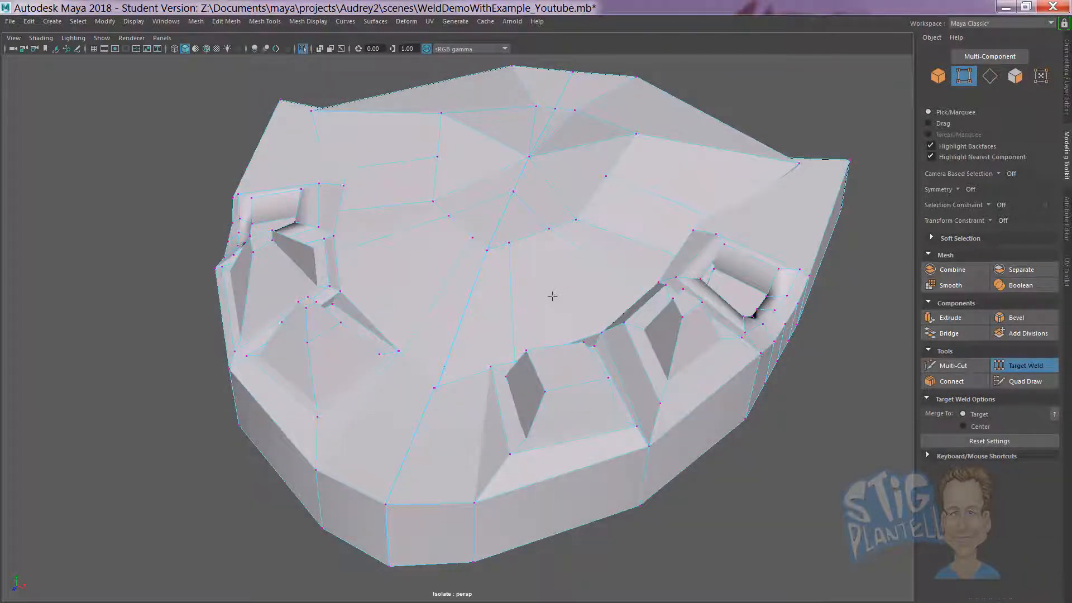
pyautogui.keyDown('alt'); pyautogui.moveTo(583, 314); pyautogui.dragTo(615, 318); pyautogui.keyUp('alt')
pyautogui.keyDown('alt'); pyautogui.moveTo(615, 318); pyautogui.dragTo(558, 309, button='right'); pyautogui.keyUp('alt')
pyautogui.keyDown('alt'); pyautogui.moveTo(558, 308); pyautogui.dragTo(517, 311); pyautogui.keyUp('alt')
# Select all faces of the gums' positive-X half and move them slightly to about X 0.95, opening a gap along the centre seam.
pyautogui.moveTo(542, 299); pyautogui.dragTo(558, 305, button='right')
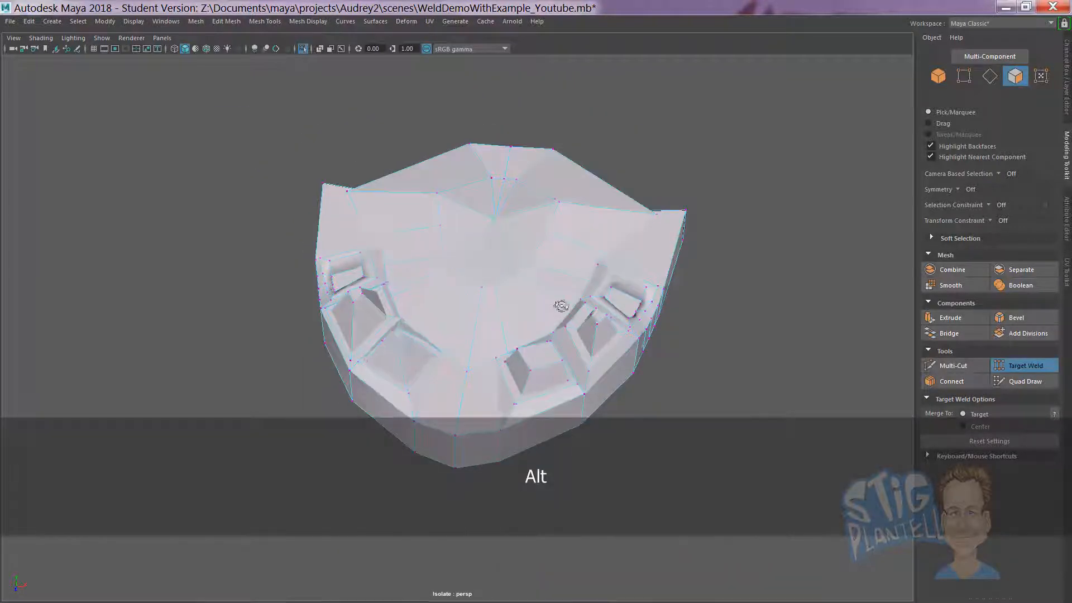
pyautogui.keyDown('alt'); pyautogui.moveTo(558, 306); pyautogui.dragTo(567, 311); pyautogui.keyUp('alt')
pyautogui.press('w')
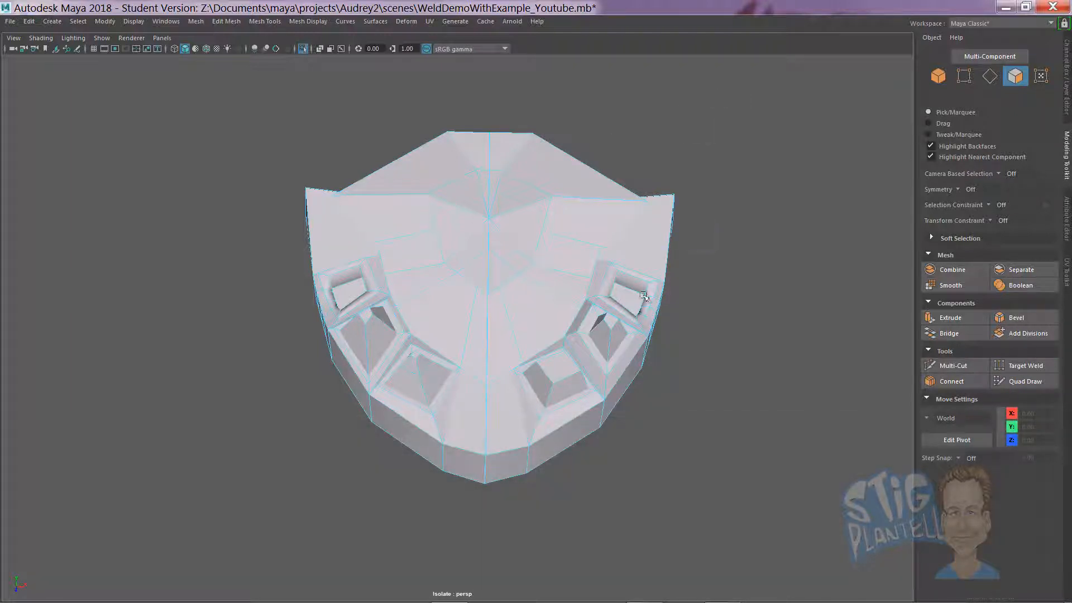
pyautogui.moveTo(498, 490); pyautogui.dragTo(494, 488)
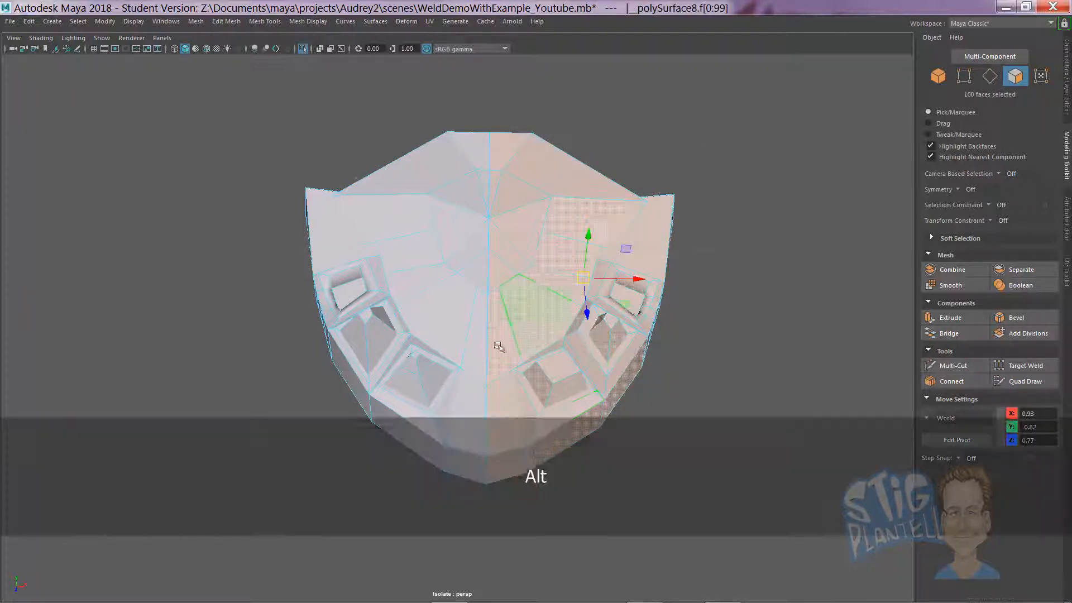
pyautogui.keyDown('alt'); pyautogui.moveTo(598, 395); pyautogui.dragTo(601, 323, button='right'); pyautogui.keyUp('alt')
pyautogui.keyDown('alt'); pyautogui.moveTo(601, 323); pyautogui.dragTo(666, 259); pyautogui.keyUp('alt')
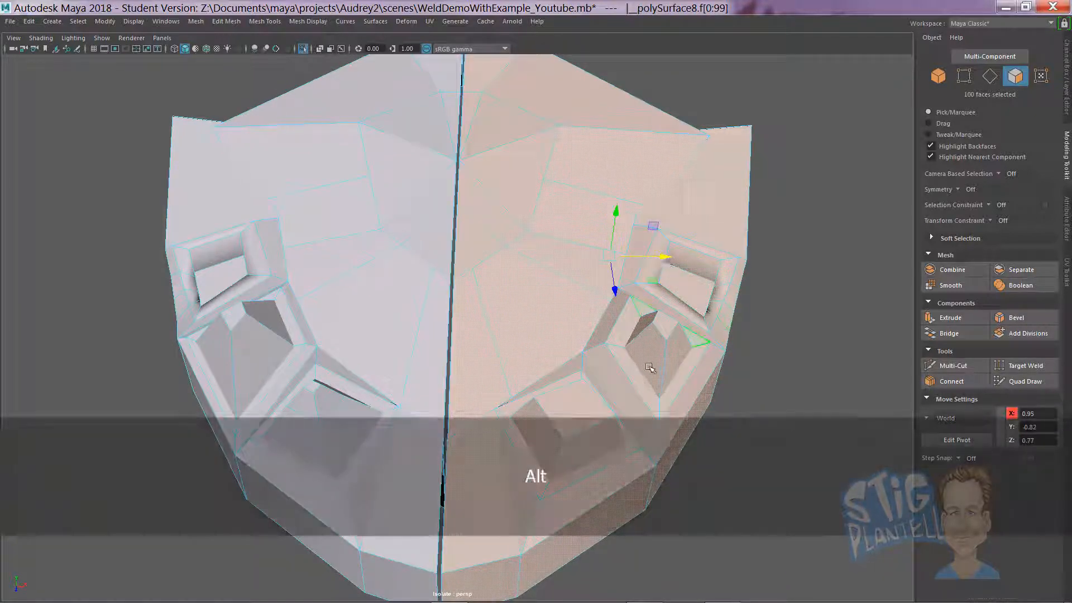
pyautogui.moveTo(650, 368)
pyautogui.keyDown('alt'); pyautogui.mouseDown()
pyautogui.moveTo(620, 357)
pyautogui.moveTo(631, 357)
pyautogui.mouseUp(); pyautogui.keyUp('alt')
pyautogui.keyDown('alt'); pyautogui.moveTo(631, 357); pyautogui.dragTo(547, 358, button='right'); pyautogui.keyUp('alt')
pyautogui.keyDown('alt'); pyautogui.moveTo(548, 357); pyautogui.dragTo(634, 256); pyautogui.keyUp('alt')
# Use Target Weld on edges to join the front edge pair and the adjoining edges across the gums' centre seam.
pyautogui.keyDown('alt'); pyautogui.moveTo(500, 371); pyautogui.dragTo(460, 371); pyautogui.keyUp('alt')
pyautogui.keyDown('alt'); pyautogui.moveTo(460, 371); pyautogui.dragTo(472, 342, button='right'); pyautogui.keyUp('alt')
pyautogui.click(1007, 364)
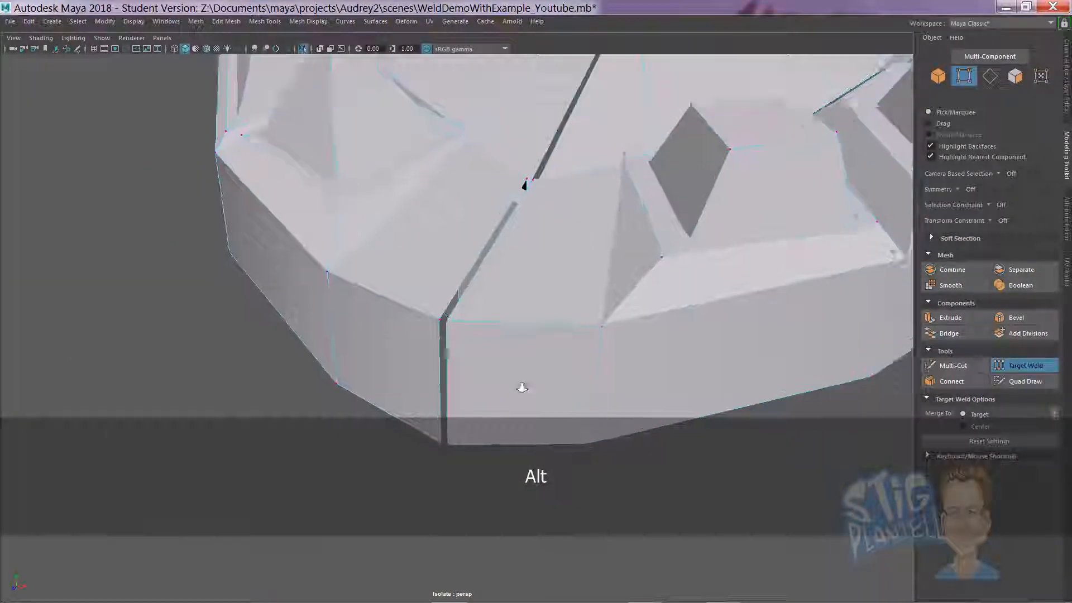
pyautogui.keyDown('alt'); pyautogui.moveTo(522, 388); pyautogui.dragTo(445, 400, button='right'); pyautogui.keyUp('alt')
pyautogui.moveTo(408, 287); pyautogui.dragTo(412, 239, button='right')
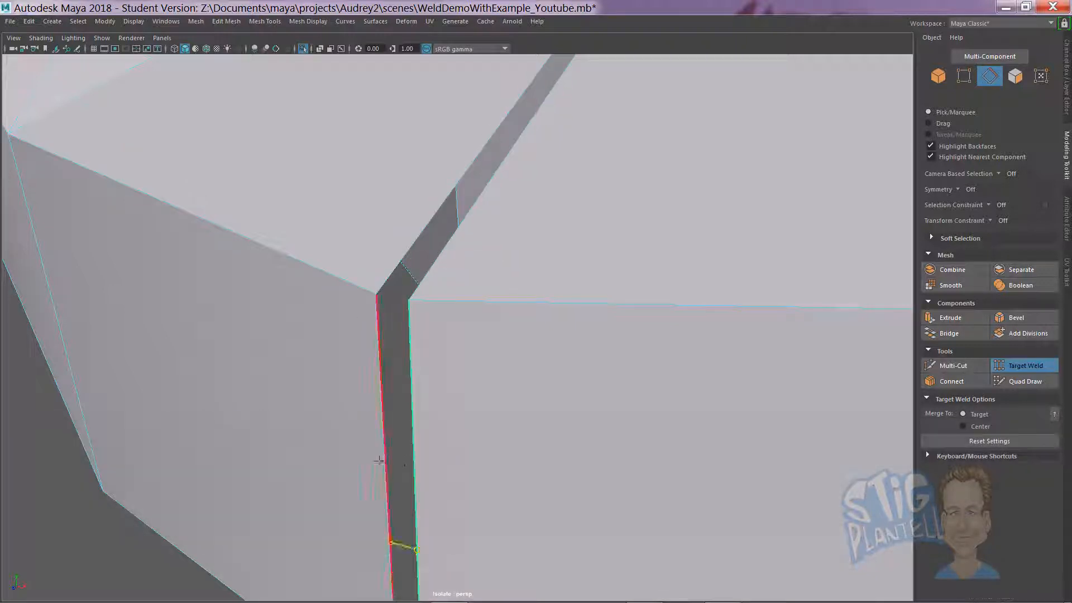
pyautogui.moveTo(379, 460); pyautogui.dragTo(455, 304)
pyautogui.press('f')
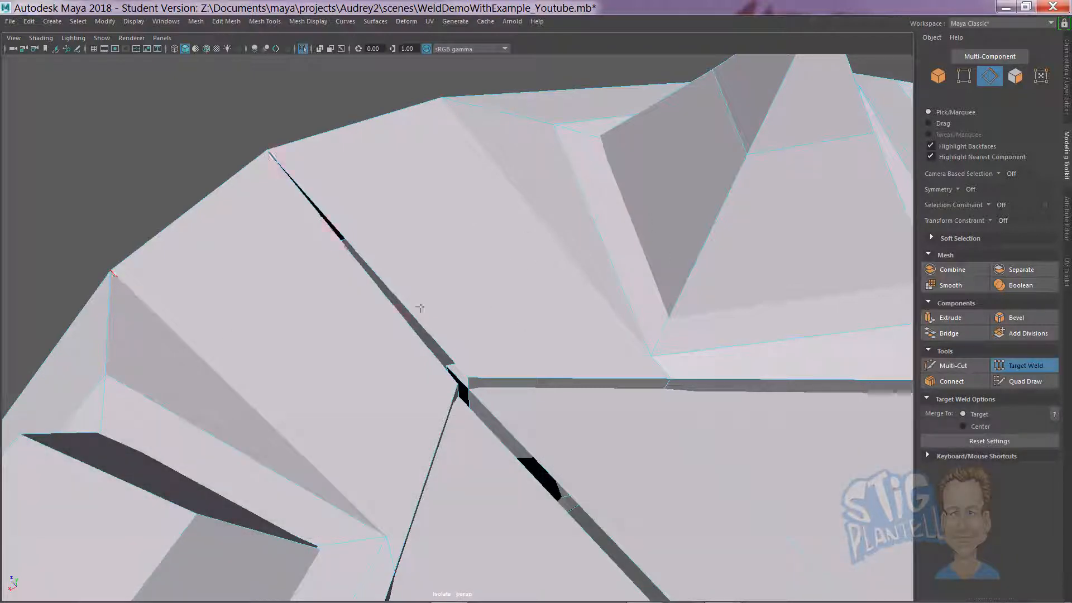
pyautogui.moveTo(402, 305); pyautogui.dragTo(390, 306)
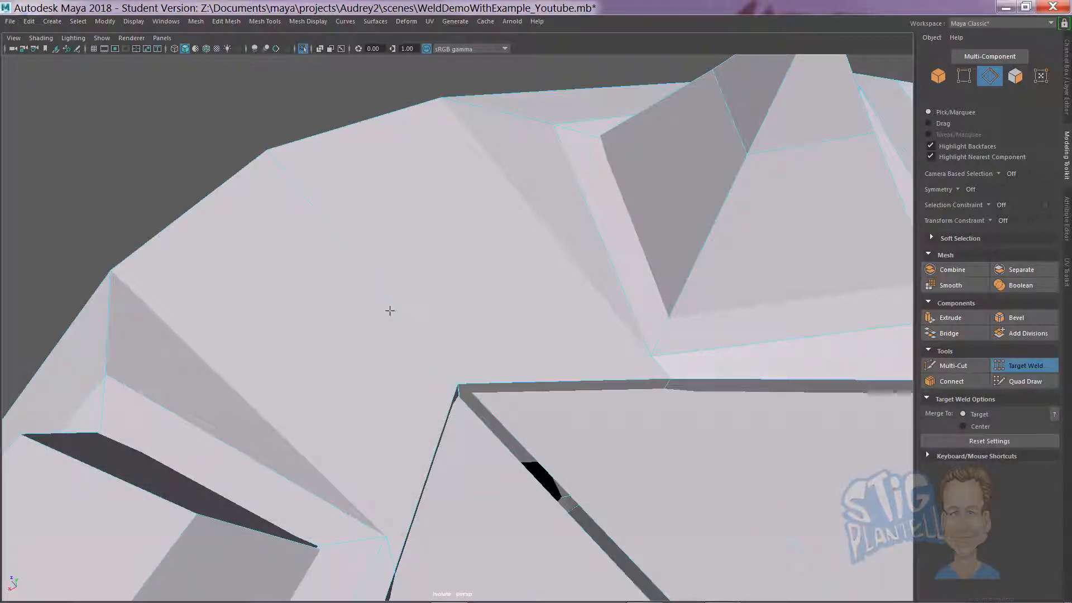
# Show the gum mesh in wireframe and weld the hidden inner edge pairs along the centre seam.
pyautogui.keyDown('alt'); pyautogui.moveTo(402, 388); pyautogui.dragTo(426, 306, button='middle'); pyautogui.keyUp('alt')
pyautogui.keyDown('alt'); pyautogui.moveTo(426, 306); pyautogui.dragTo(640, 374); pyautogui.keyUp('alt')
pyautogui.press('4')
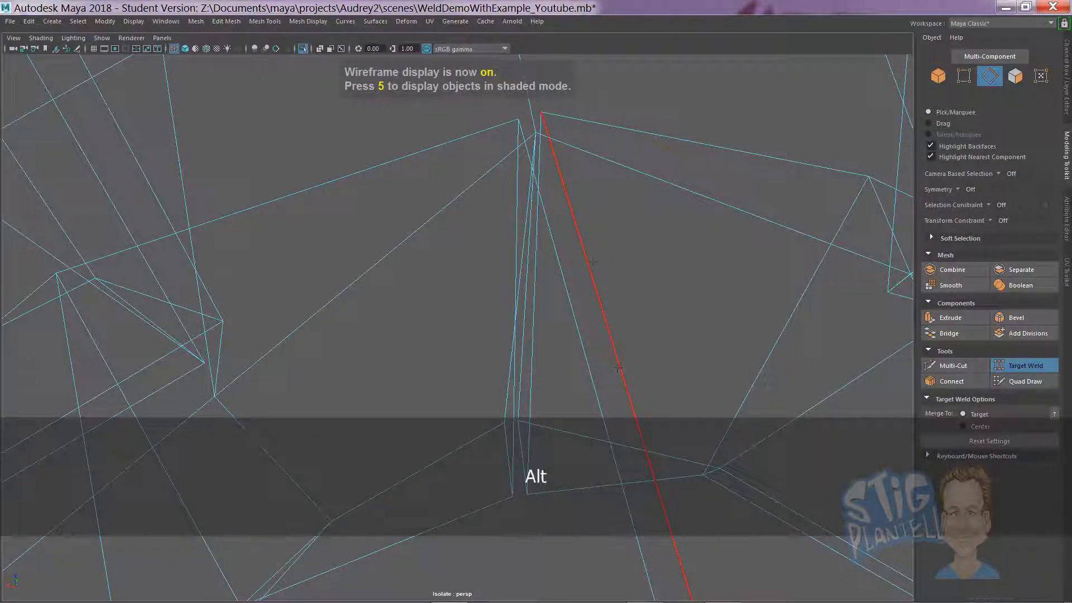
pyautogui.keyDown('alt'); pyautogui.moveTo(592, 249); pyautogui.dragTo(628, 282); pyautogui.keyUp('alt')
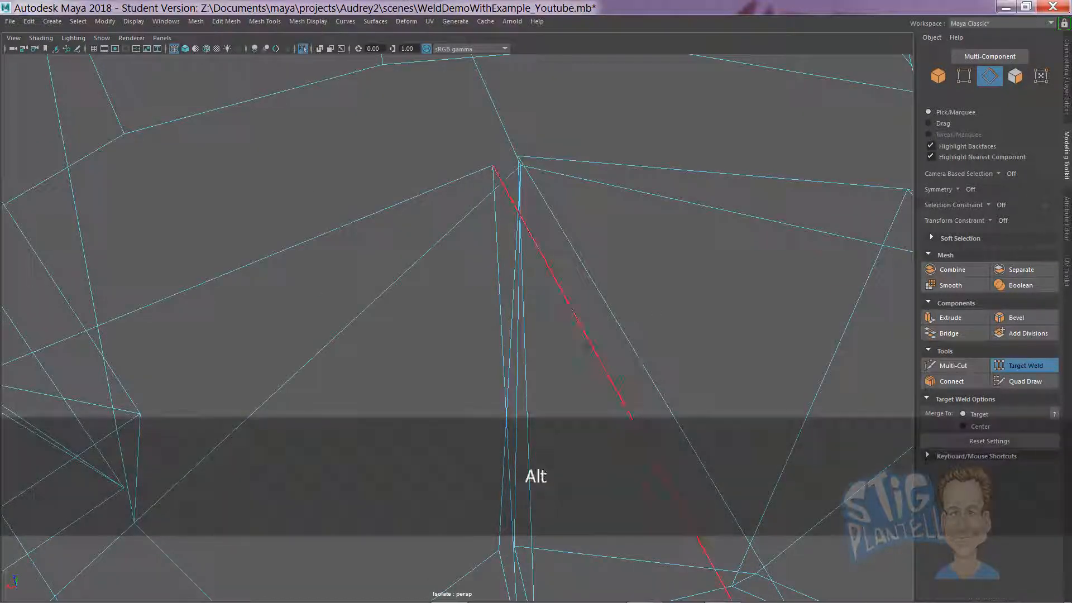
pyautogui.keyDown('alt'); pyautogui.moveTo(552, 390); pyautogui.dragTo(585, 352, button='middle'); pyautogui.keyUp('alt')
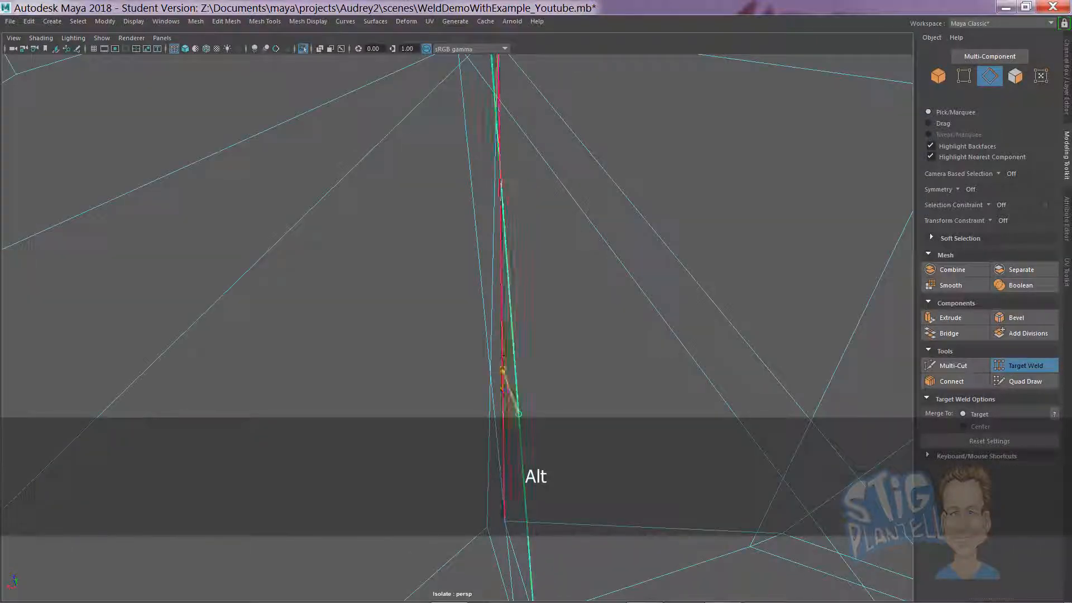
pyautogui.moveTo(519, 414); pyautogui.dragTo(506, 406)
# Weld the remaining open edge pairs along the centre seam until both gum halves are fully joined.
pyautogui.keyDown('alt'); pyautogui.moveTo(507, 406); pyautogui.dragTo(553, 398, button='middle'); pyautogui.keyUp('alt')
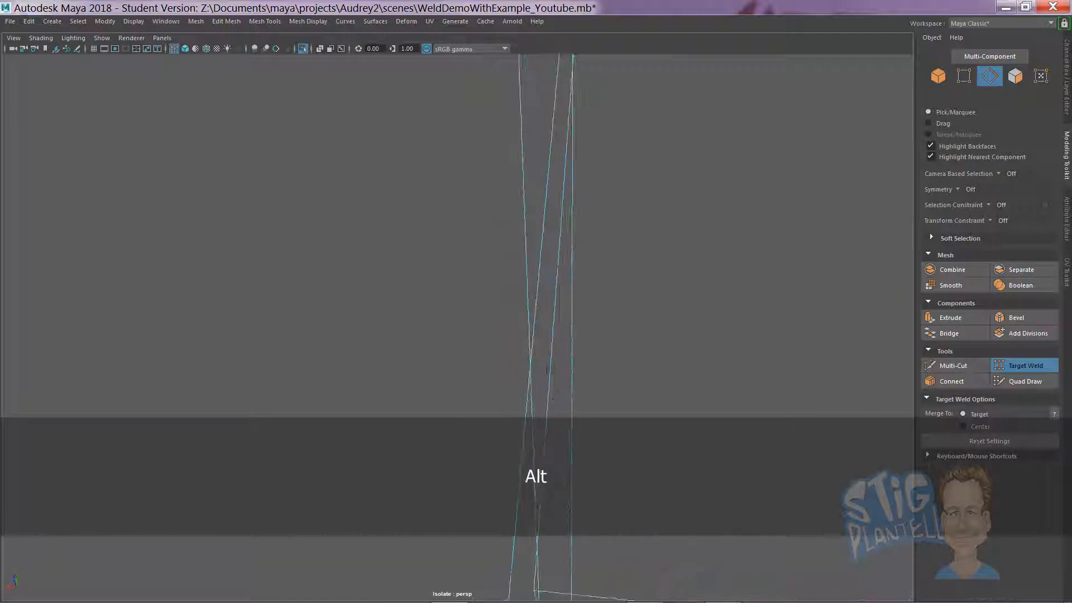
pyautogui.keyDown('alt'); pyautogui.moveTo(532, 338); pyautogui.dragTo(739, 431, button='right'); pyautogui.keyUp('alt')
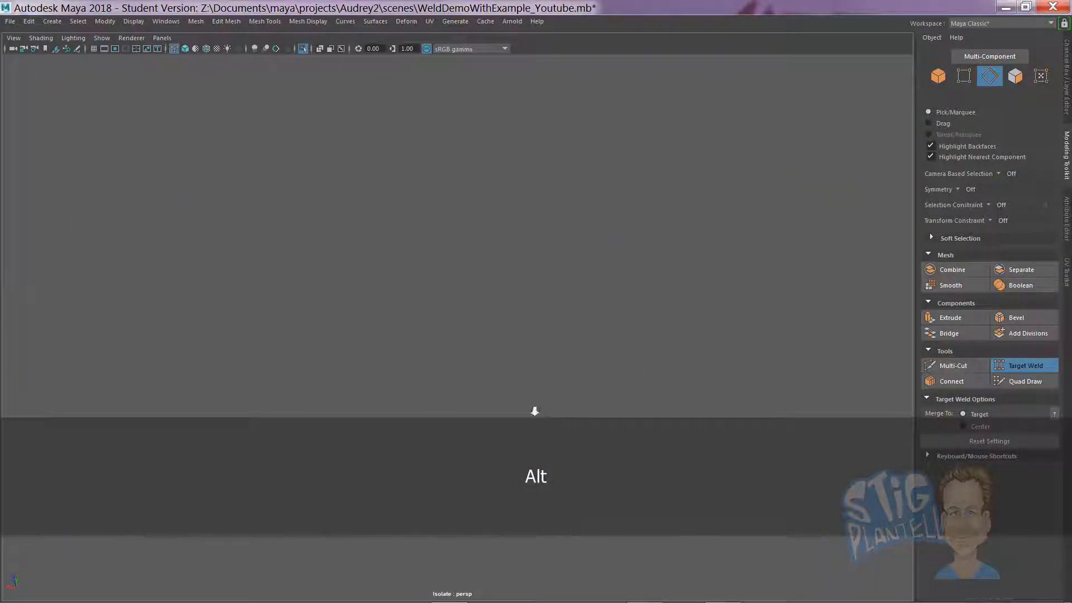
pyautogui.keyDown('alt'); pyautogui.moveTo(535, 412); pyautogui.dragTo(435, 394, button='right'); pyautogui.keyUp('alt')
pyautogui.keyDown('alt'); pyautogui.moveTo(435, 394); pyautogui.dragTo(504, 457, button='middle'); pyautogui.keyUp('alt')
pyautogui.keyDown('alt'); pyautogui.moveTo(505, 457); pyautogui.dragTo(550, 419, button='right'); pyautogui.keyUp('alt')
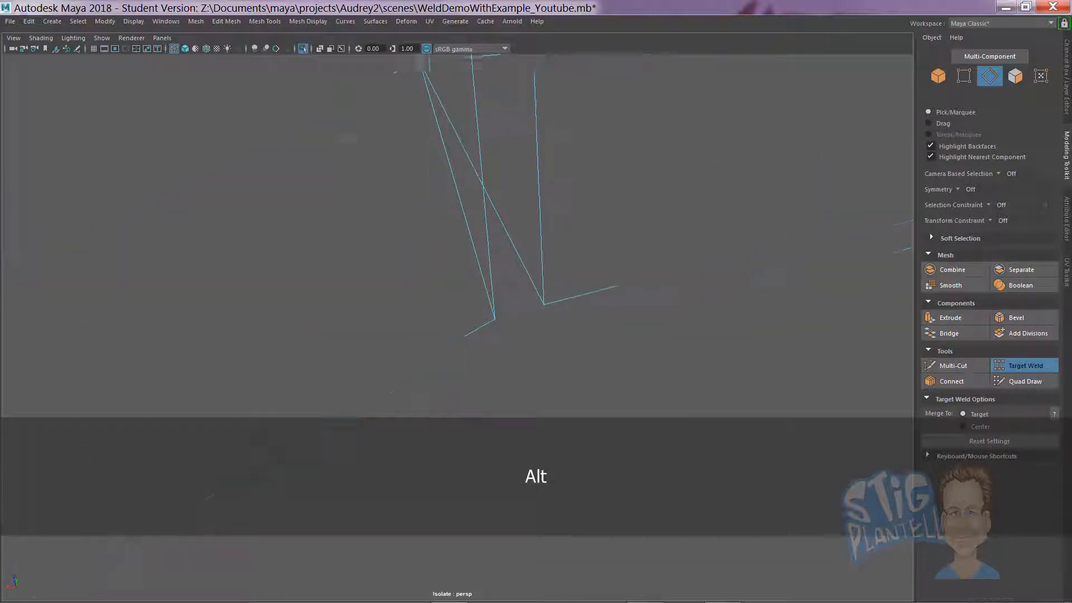
pyautogui.keyDown('alt'); pyautogui.moveTo(480, 308); pyautogui.dragTo(502, 396, button='middle'); pyautogui.keyUp('alt')
pyautogui.keyDown('alt'); pyautogui.moveTo(502, 396); pyautogui.dragTo(518, 370, button='right'); pyautogui.keyUp('alt')
pyautogui.keyDown('alt'); pyautogui.moveTo(541, 373); pyautogui.dragTo(593, 342); pyautogui.keyUp('alt')
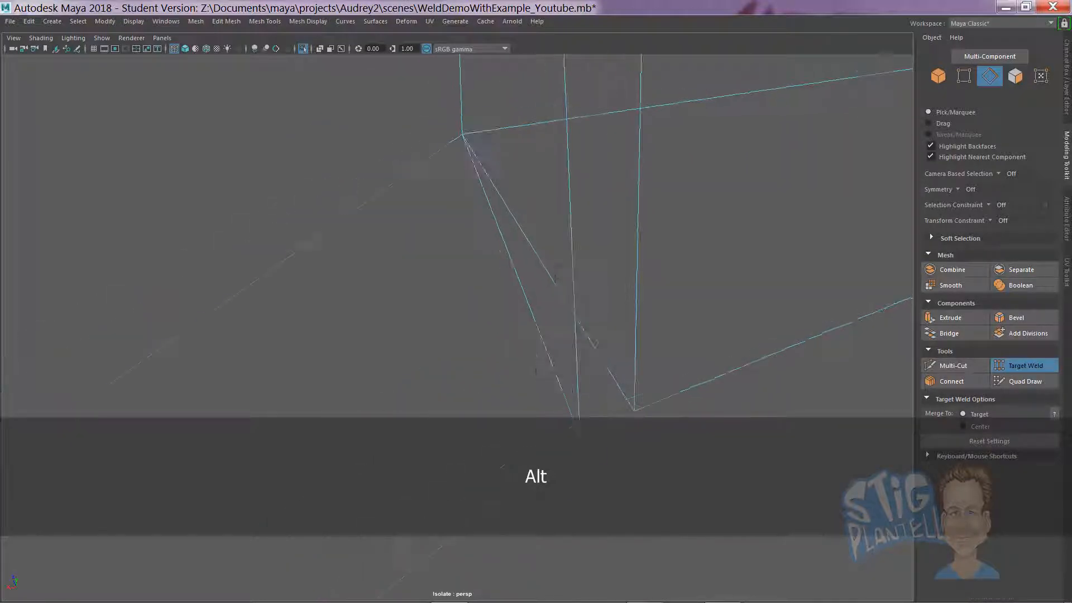
pyautogui.keyDown('alt'); pyautogui.moveTo(520, 287); pyautogui.dragTo(600, 406); pyautogui.keyUp('alt')
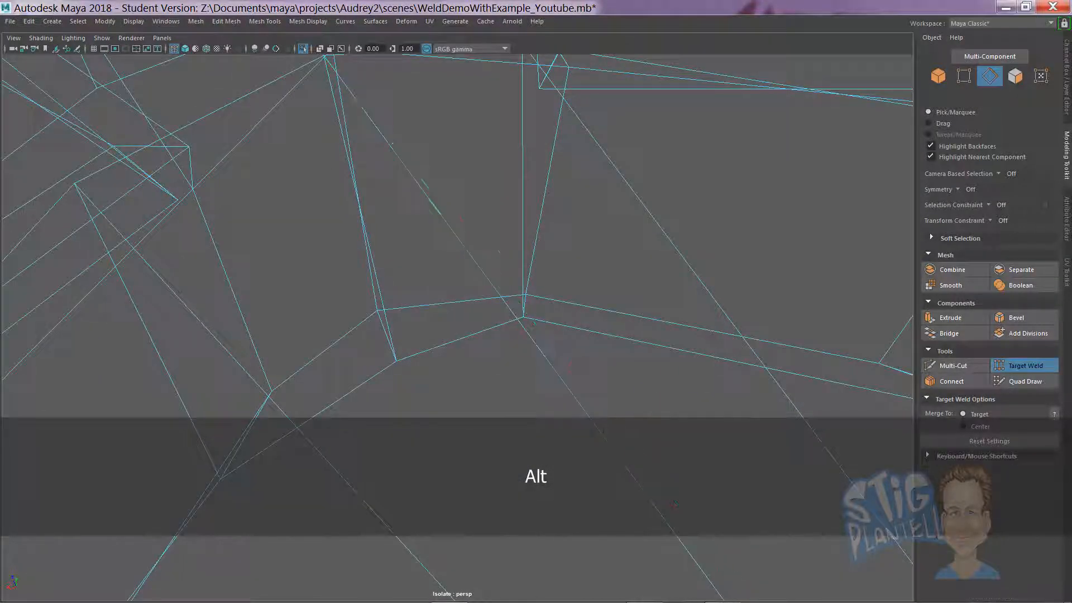
pyautogui.keyDown('alt'); pyautogui.moveTo(534, 323); pyautogui.dragTo(613, 387); pyautogui.keyUp('alt')
pyautogui.keyDown('alt'); pyautogui.moveTo(556, 330); pyautogui.dragTo(608, 290); pyautogui.keyUp('alt')
pyautogui.keyDown('alt'); pyautogui.moveTo(640, 363); pyautogui.dragTo(600, 319); pyautogui.keyUp('alt')
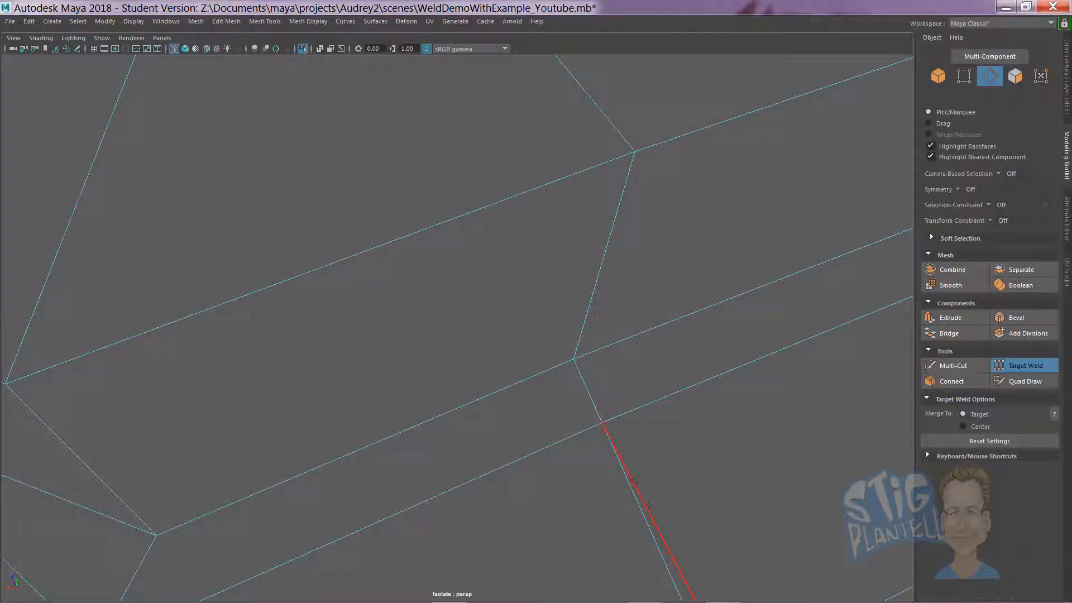
pyautogui.keyDown('alt'); pyautogui.moveTo(665, 509); pyautogui.dragTo(490, 420); pyautogui.keyUp('alt')
# Restore shaded, smoothed display for the welded gums and leave isolation, showing the full plant with the Goal_L layer visible.
pyautogui.press('1')
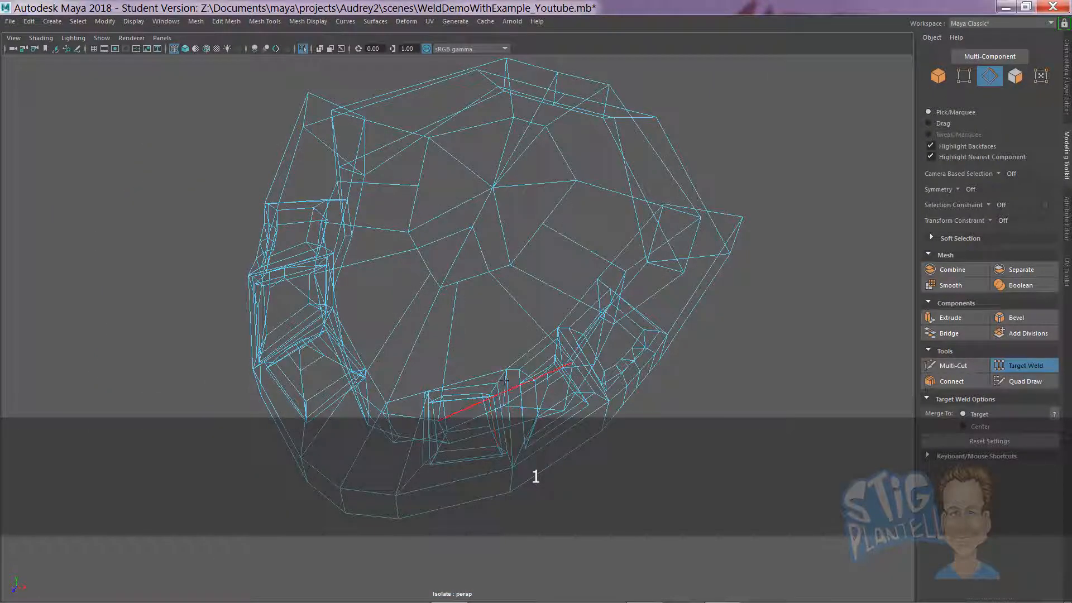
pyautogui.moveTo(506, 382)
pyautogui.keyDown('alt'); pyautogui.mouseDown()
pyautogui.moveTo(510, 390)
pyautogui.moveTo(518, 371)
pyautogui.mouseUp(); pyautogui.keyUp('alt')
pyautogui.press('5')
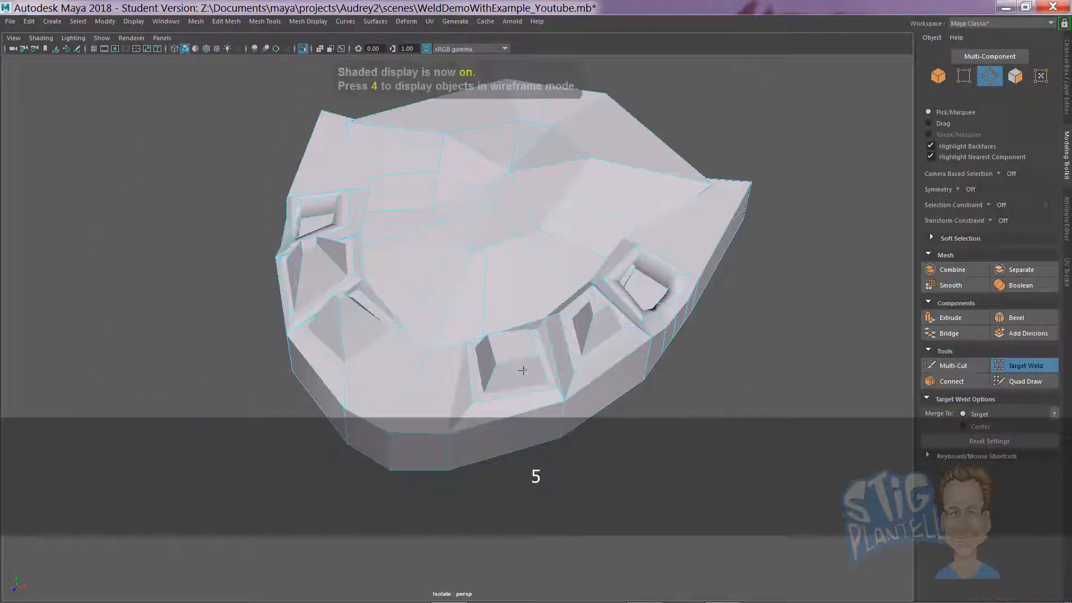
pyautogui.press('3')
pyautogui.hotkey('ctrl', '1')
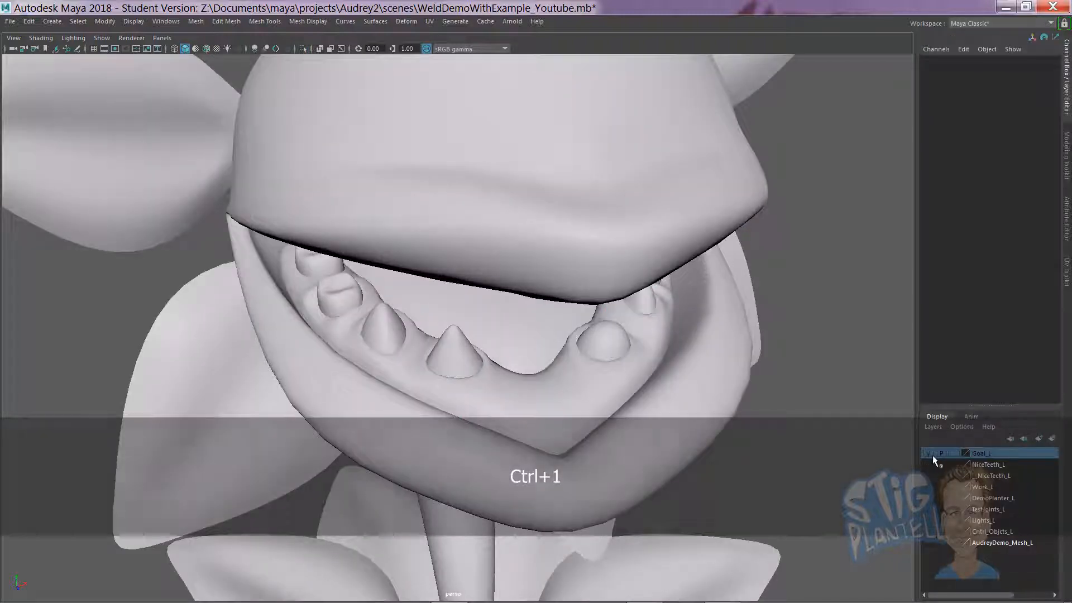
# Select the PodPlant mesh and examine the plant from behind, at the mouth and as a whole.
pyautogui.keyDown('alt'); pyautogui.moveTo(705, 357); pyautogui.dragTo(658, 379); pyautogui.keyUp('alt')
pyautogui.scroll(-3, 659, 380)
pyautogui.click(495, 268)
pyautogui.keyDown('alt'); pyautogui.moveTo(495, 263); pyautogui.dragTo(464, 356); pyautogui.keyUp('alt')
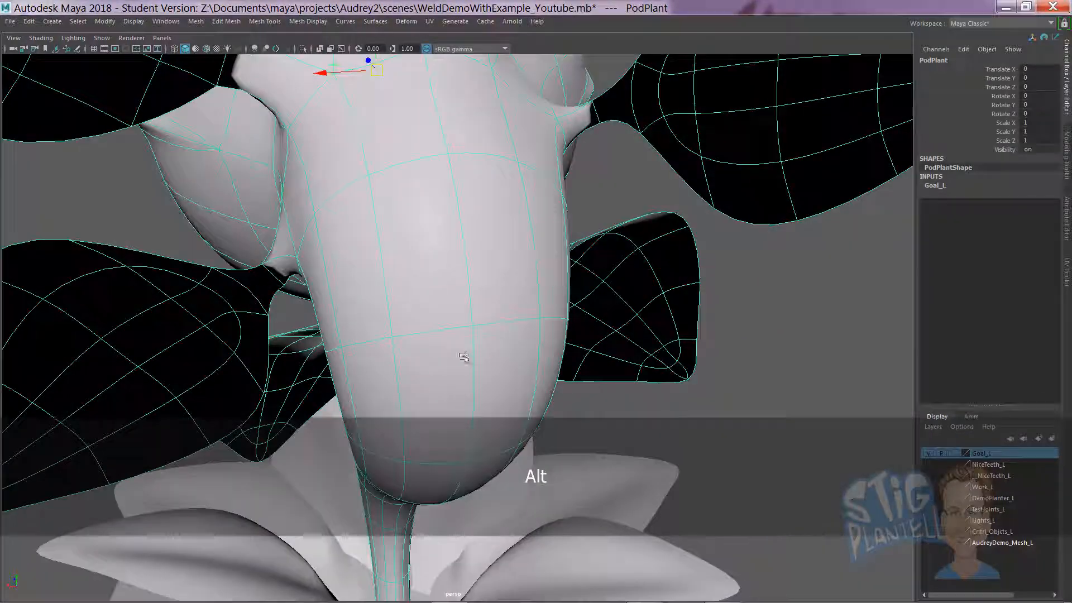
pyautogui.keyDown('alt'); pyautogui.moveTo(437, 263); pyautogui.dragTo(471, 279); pyautogui.keyUp('alt')
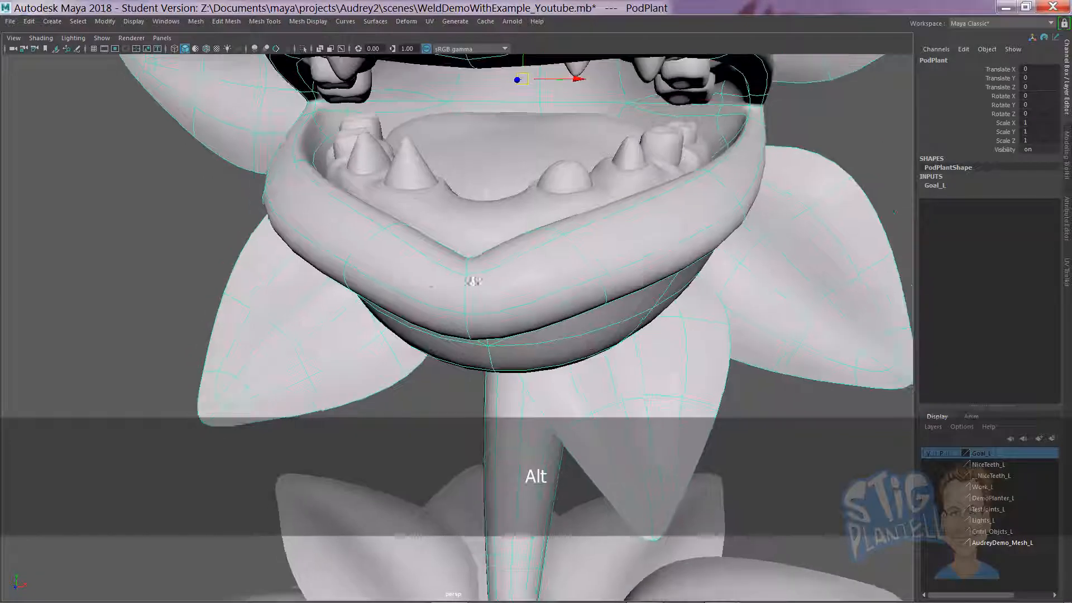
pyautogui.scroll(-3, 562, 310)
pyautogui.scroll(-3, 561, 309)
pyautogui.keyDown('alt'); pyautogui.moveTo(561, 310); pyautogui.dragTo(469, 299); pyautogui.keyUp('alt')
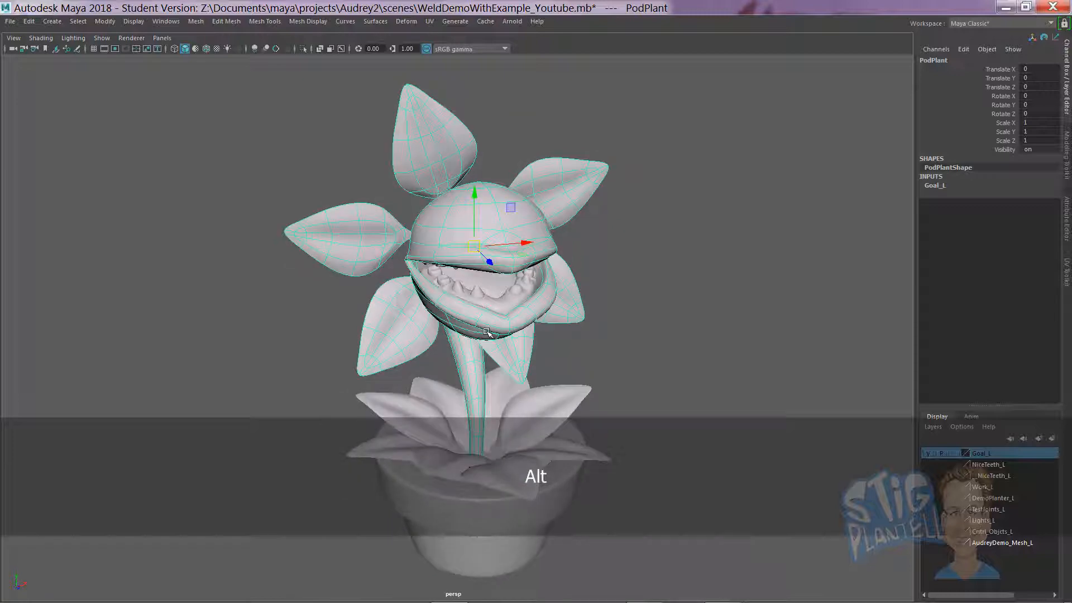
pyautogui.hotkey('alt', 'Tab')
pyautogui.hotkey('alt', 'Tab')
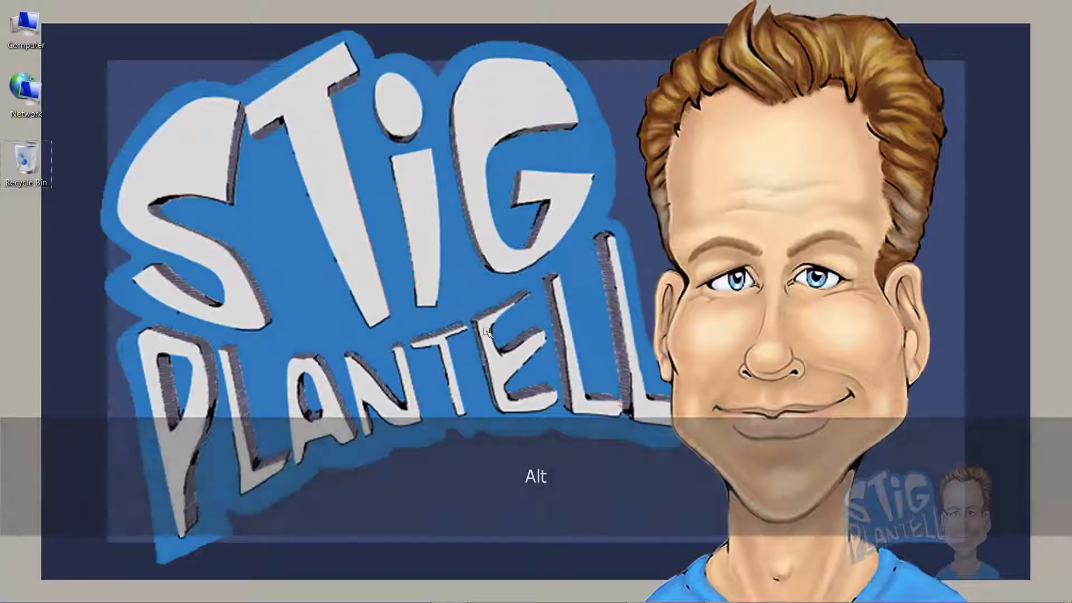